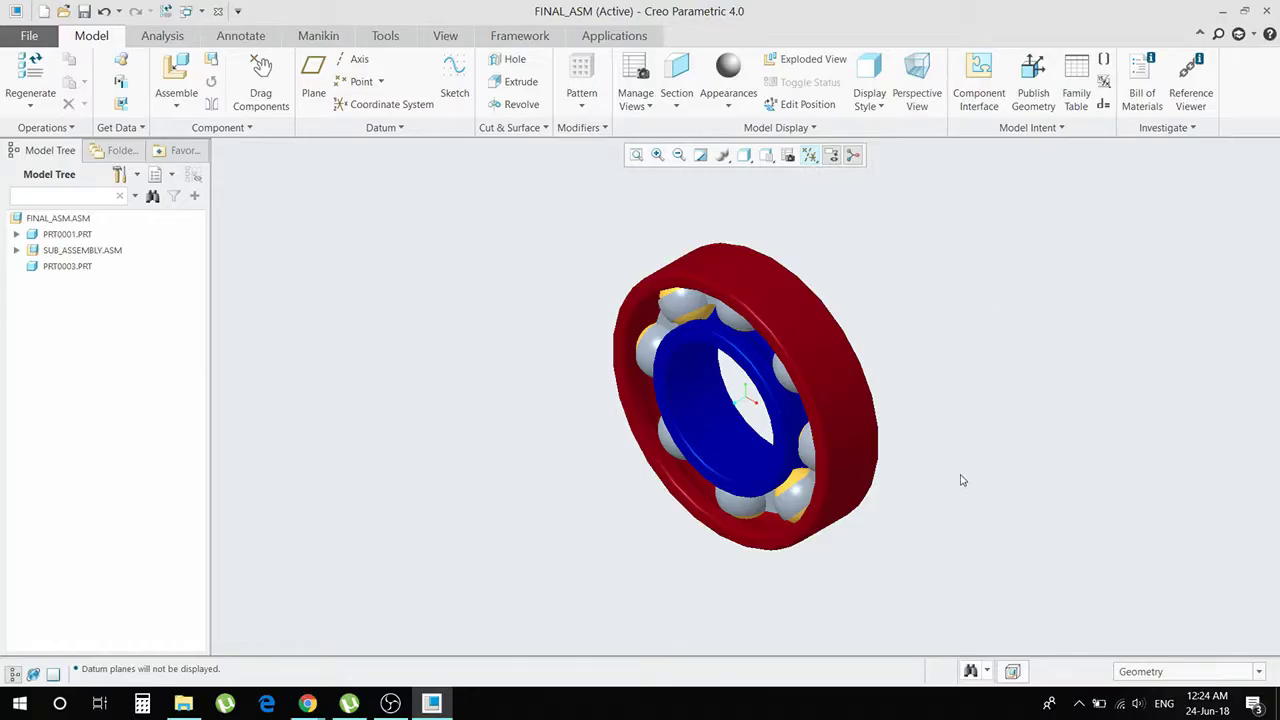
Rotate the bearing and explode it to separate the ball cage from the inner and outer rings.
mouse_move(963, 477)
middle_down()
mouse_move(966, 434)
mouse_move(994, 420)
mouse_move(965, 437)
mouse_move(946, 414)
middle_up()
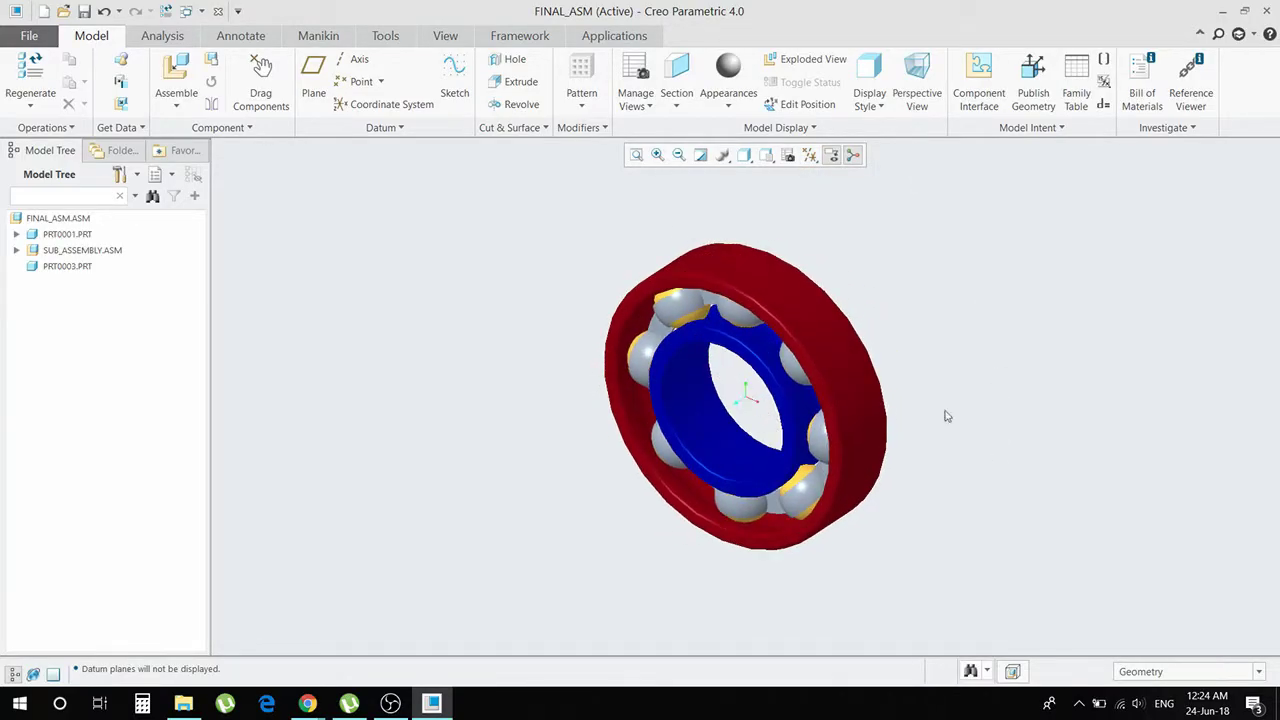
click(811, 59)
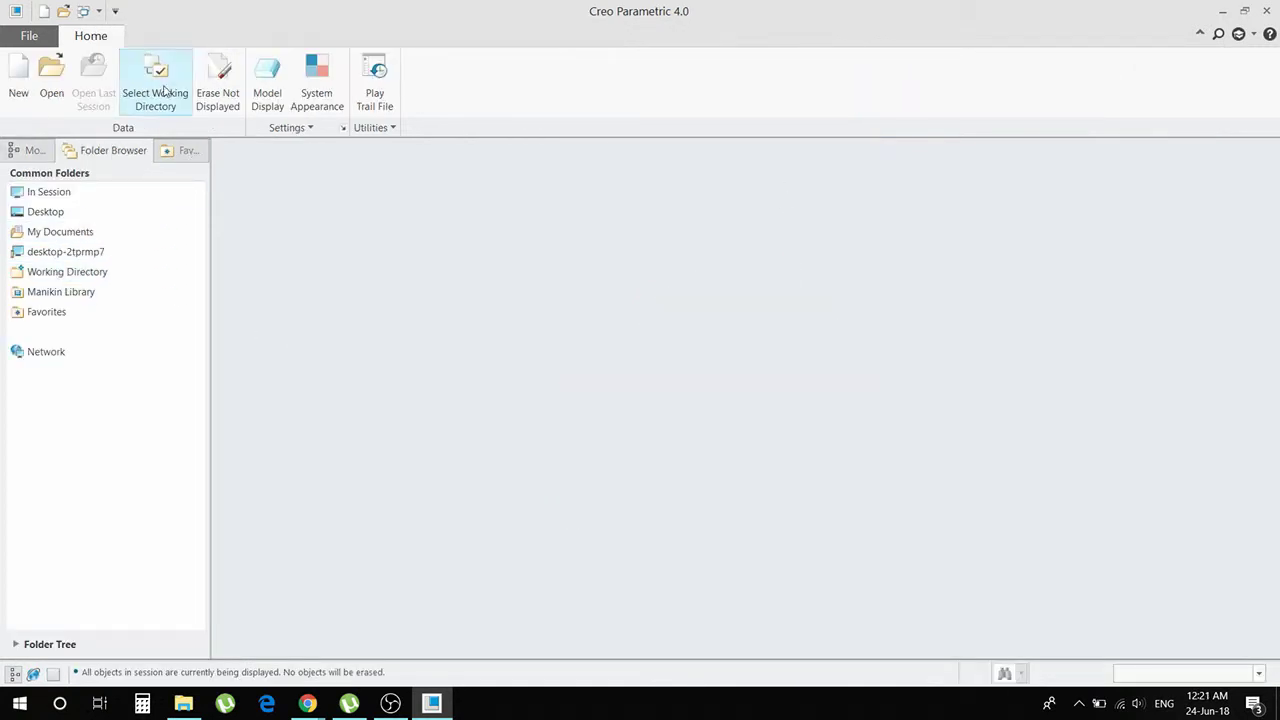
Set the working directory to Desktop > assembly > Bearing - Copy.
click(155, 82)
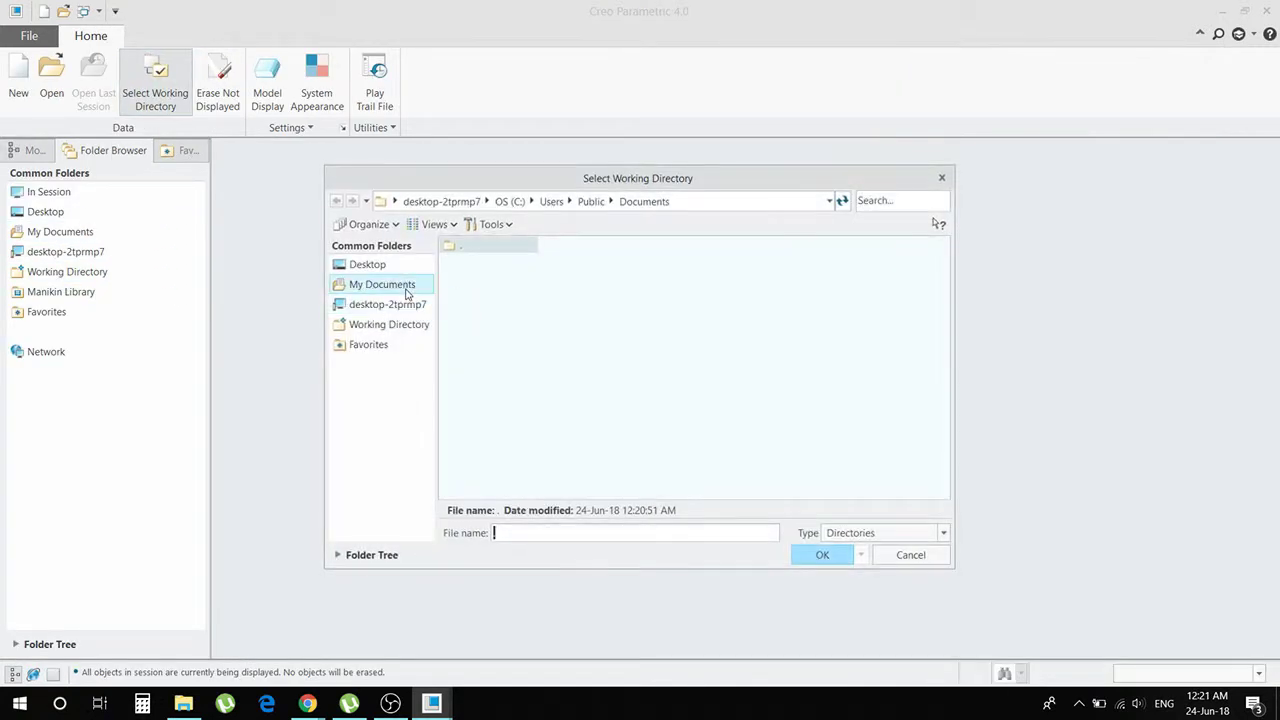
click(367, 264)
click(478, 262)
double_click(478, 262)
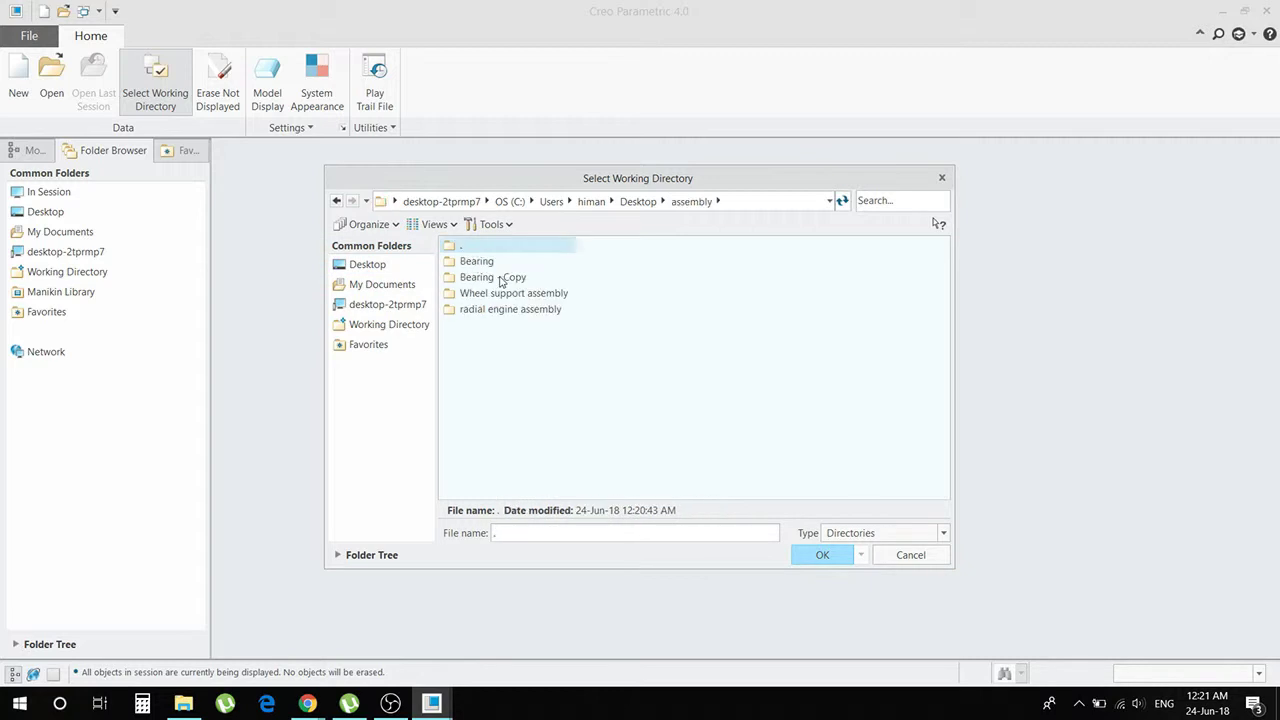
right_click(500, 278)
click(796, 325)
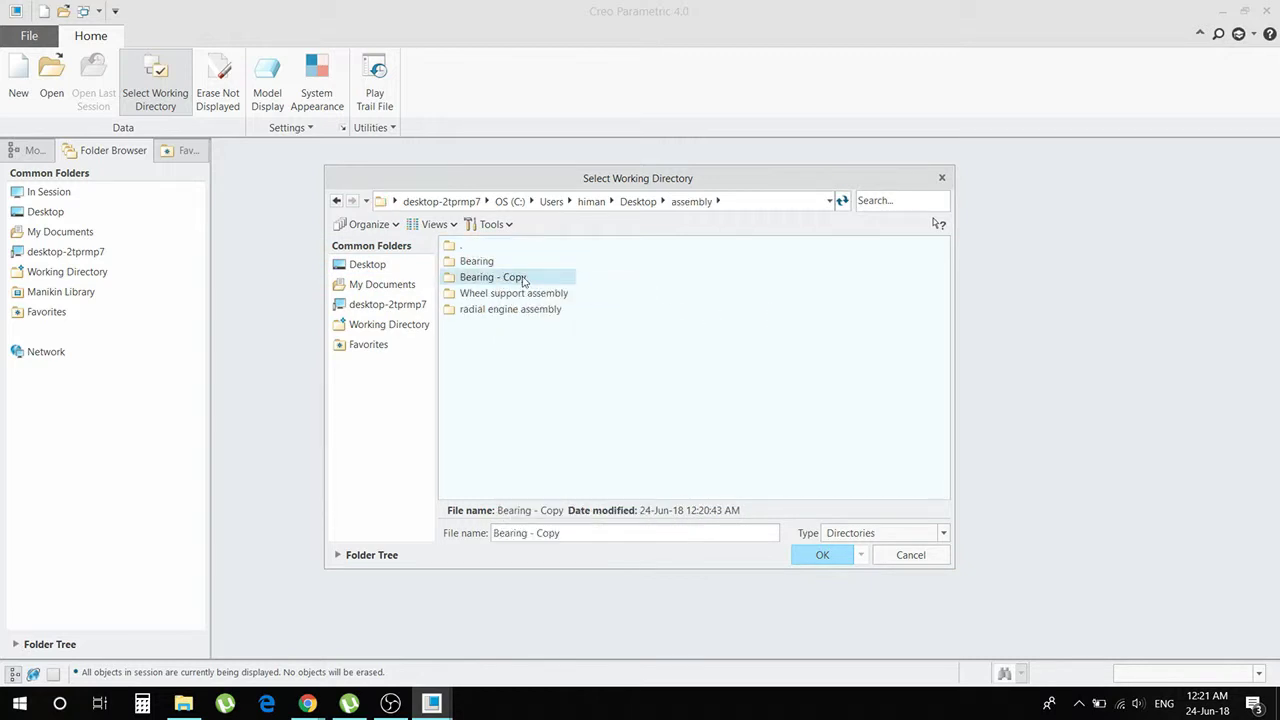
double_click(522, 278)
click(823, 555)
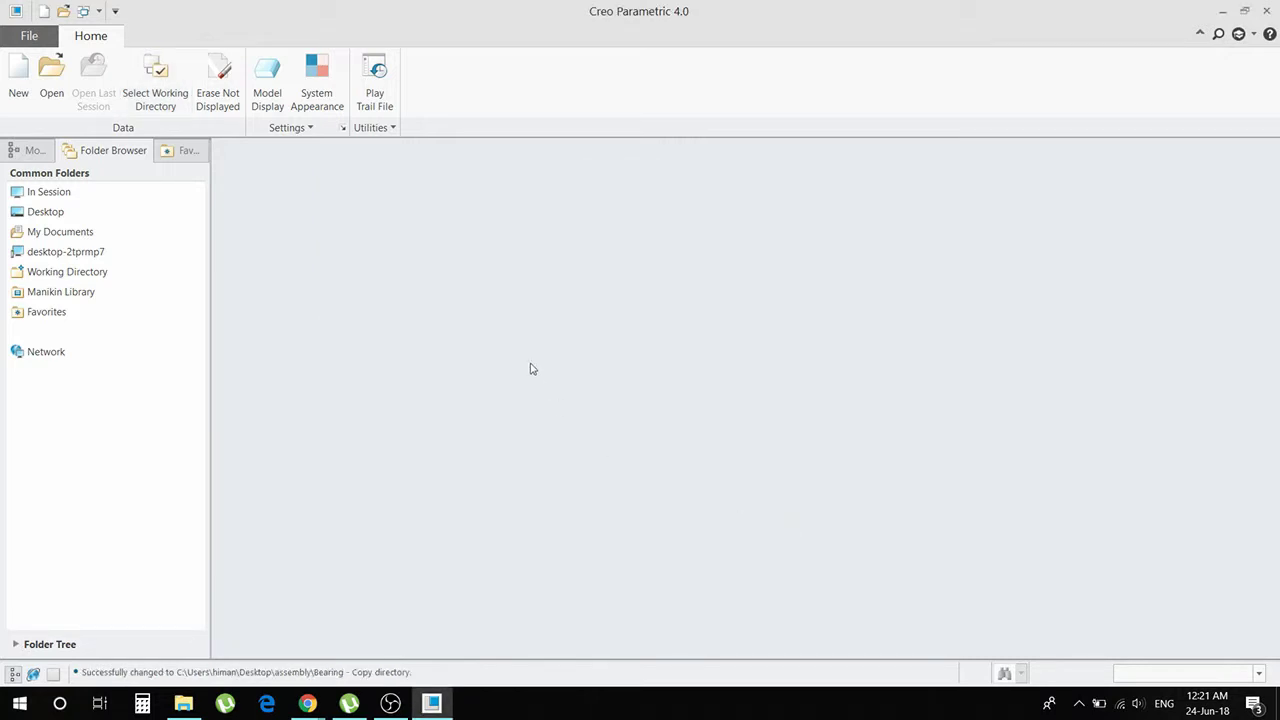
Create a new assembly named sub_assembly using the mmns_asm_design template instead of the default.
click(18, 80)
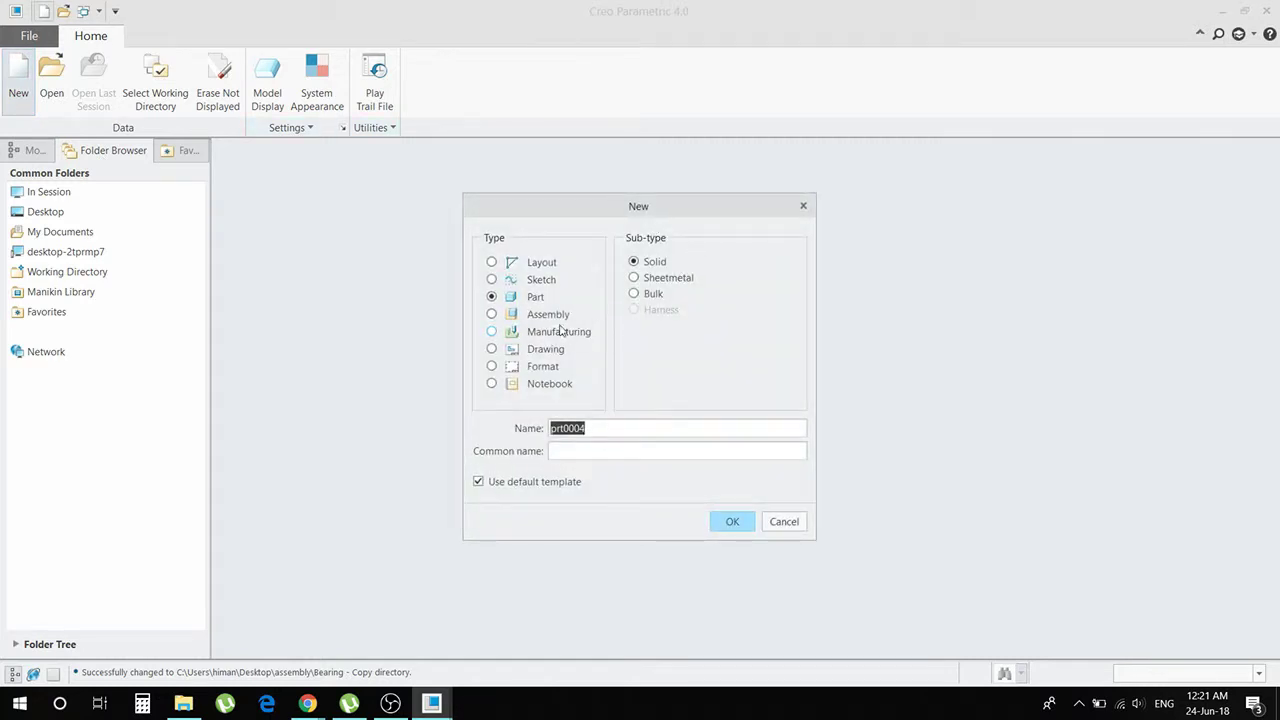
click(552, 315)
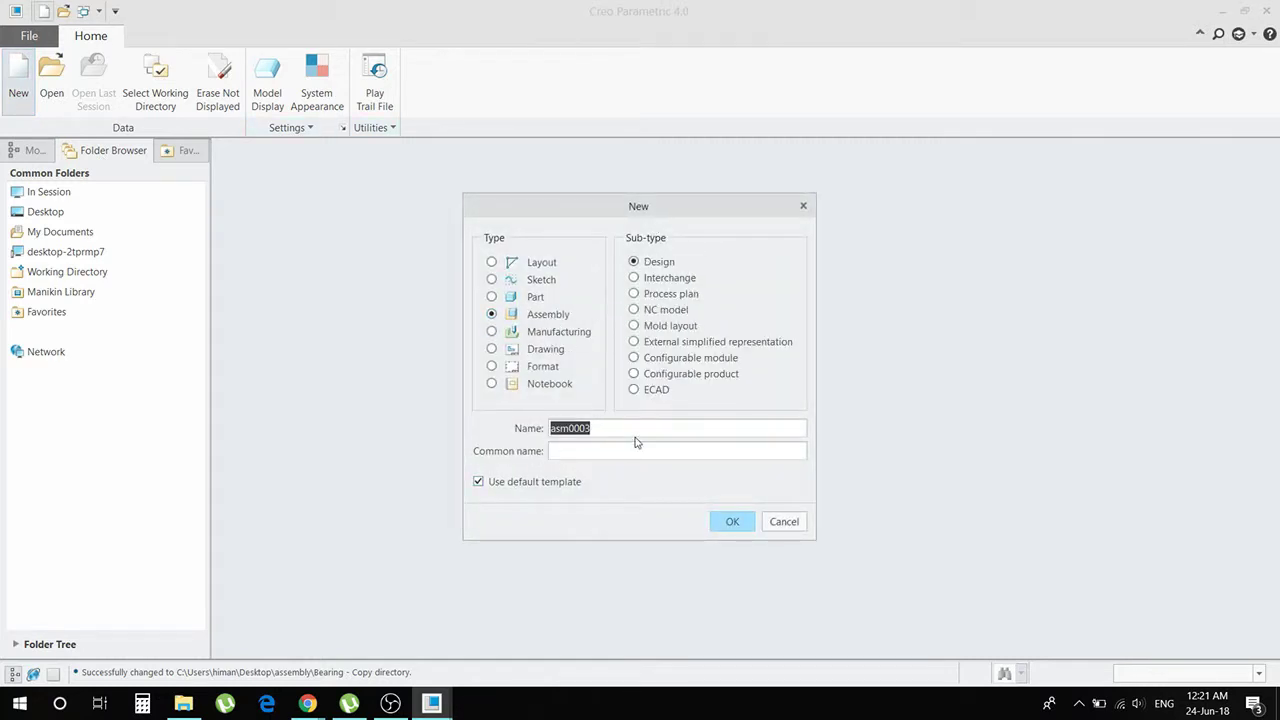
text(sub_assembly)
click(535, 482)
click(733, 522)
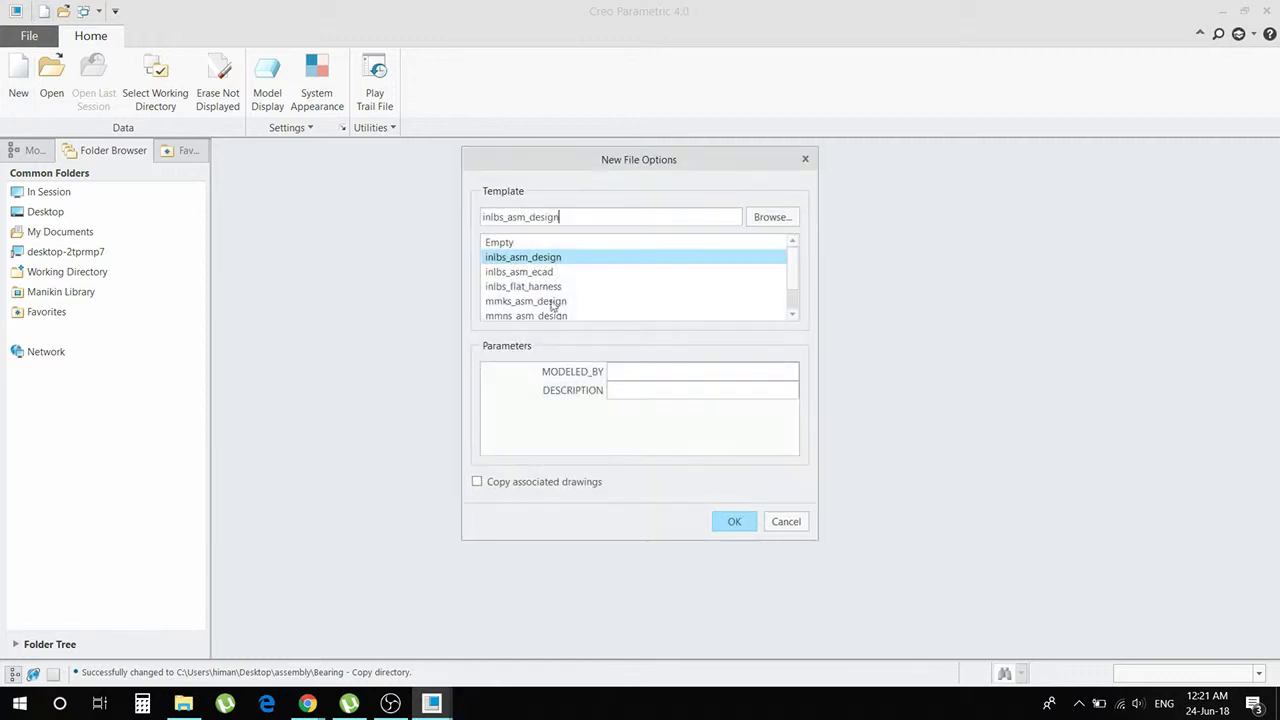
click(524, 316)
click(735, 524)
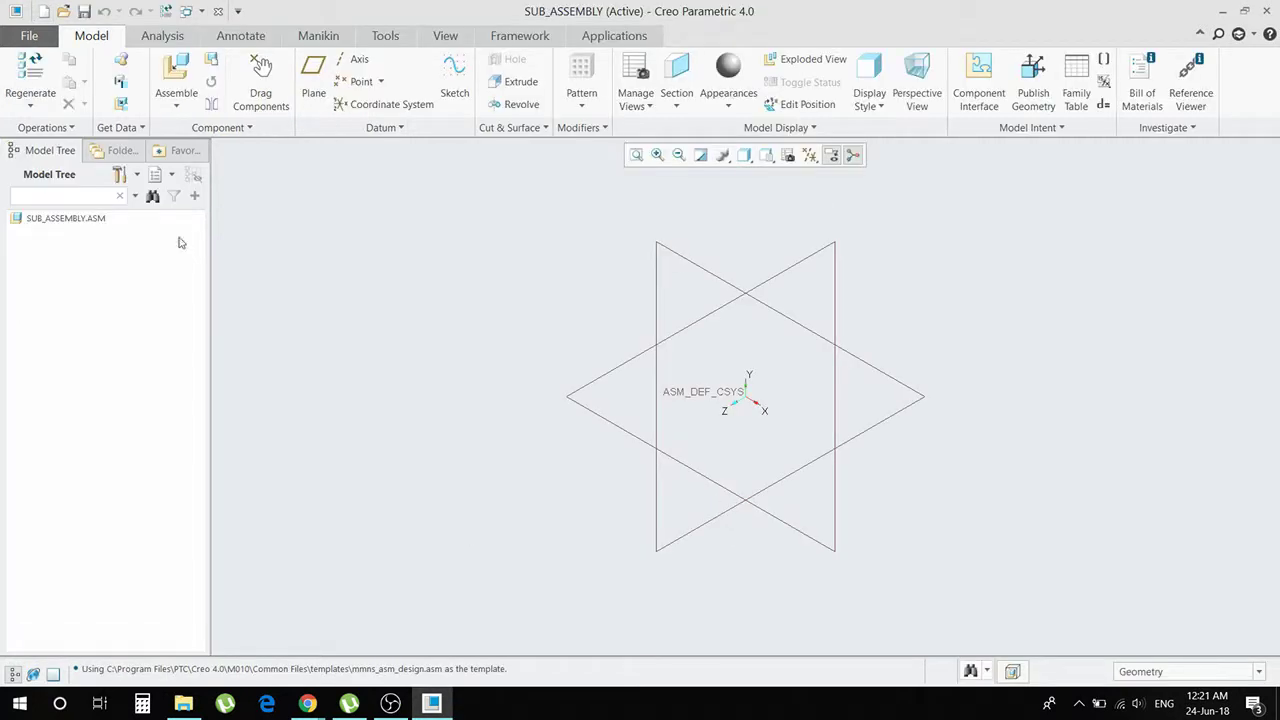
Assemble bearing_holder.prt, picked from thumbnails, with a Default constraint.
click(176, 75)
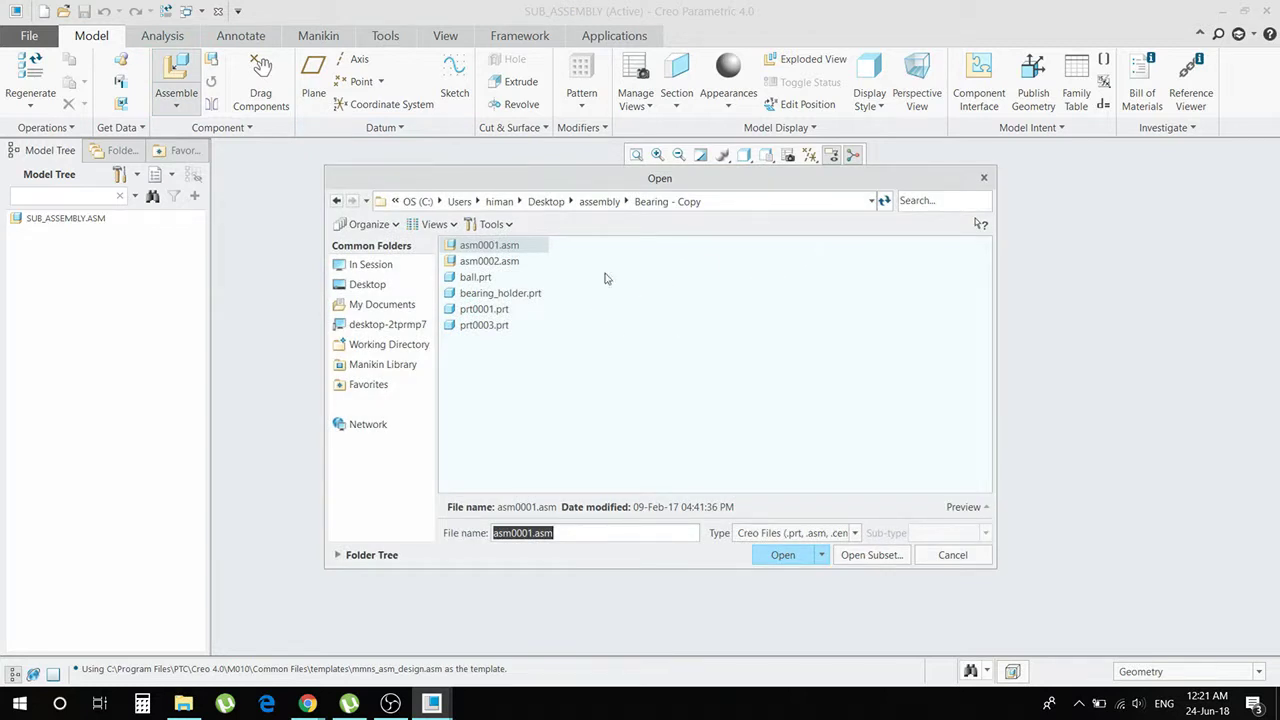
click(435, 224)
click(462, 260)
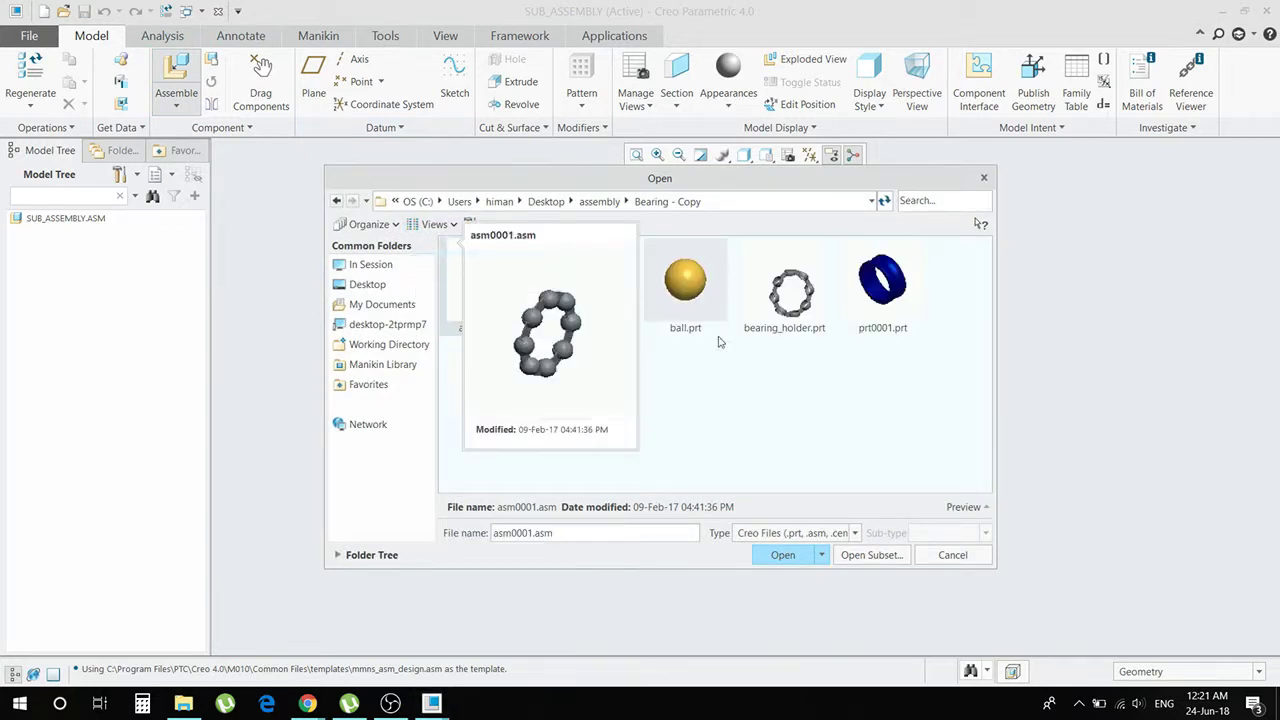
click(790, 338)
click(780, 554)
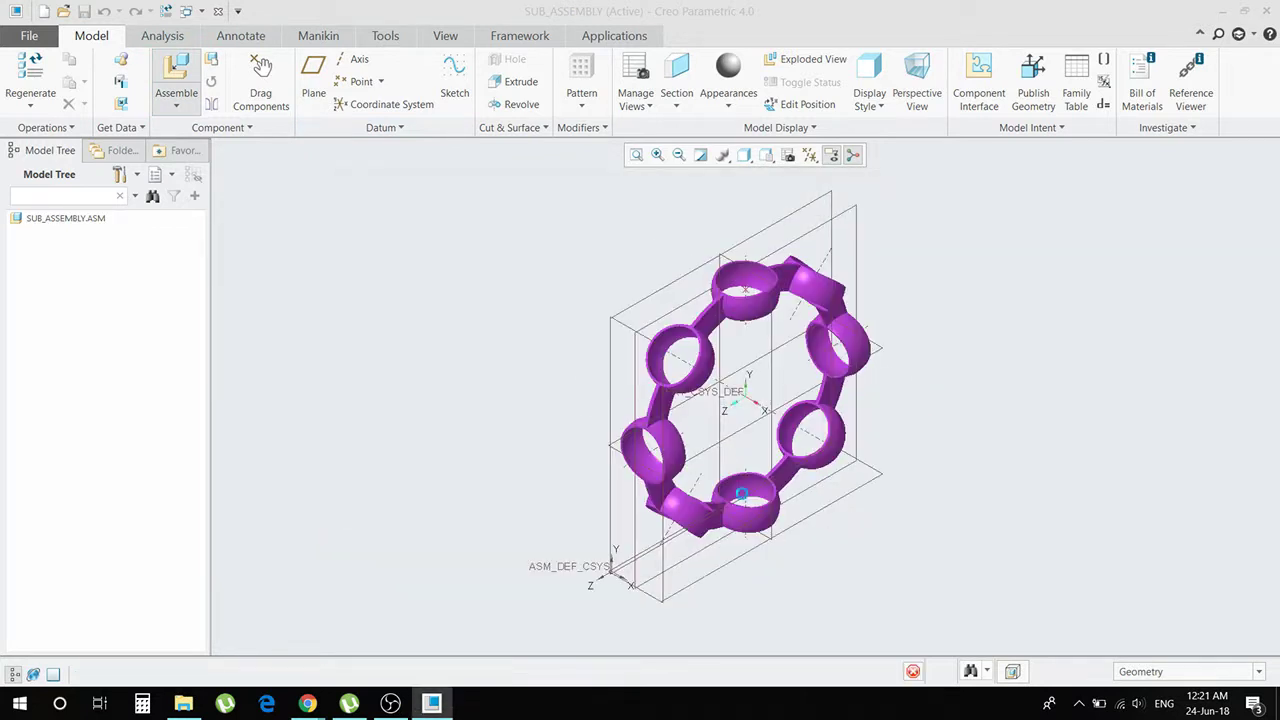
click(312, 84)
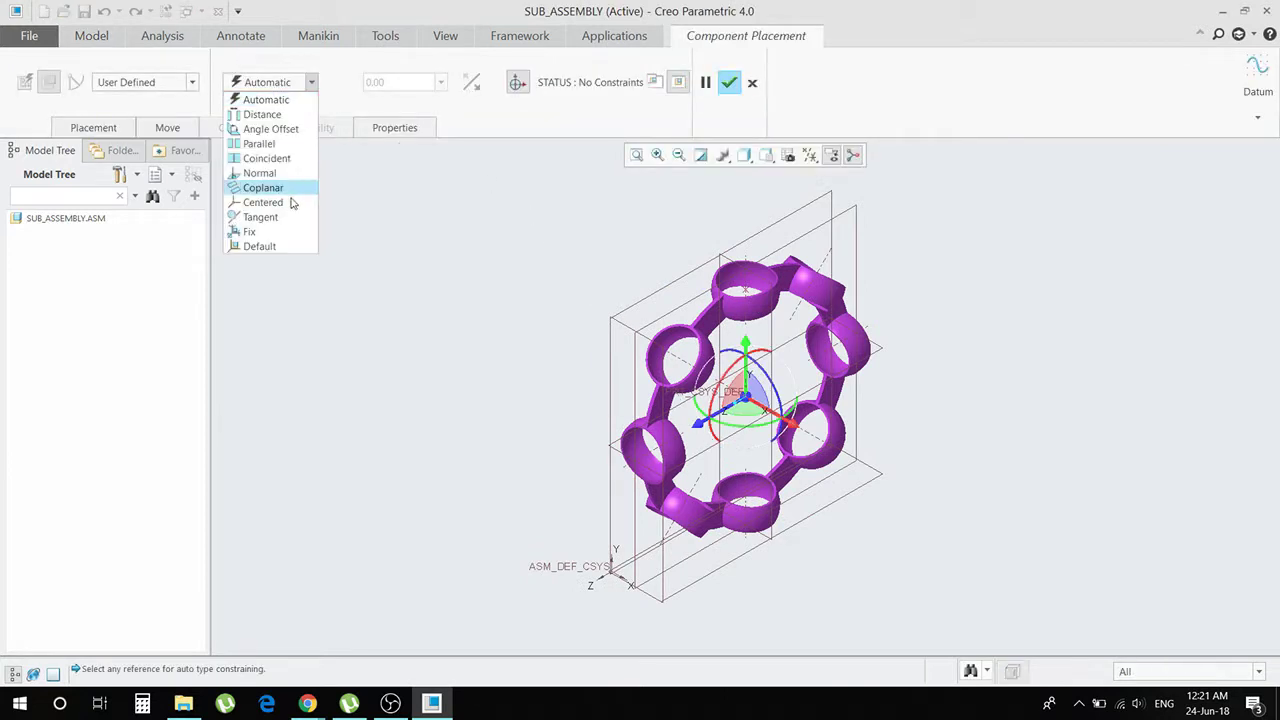
click(283, 248)
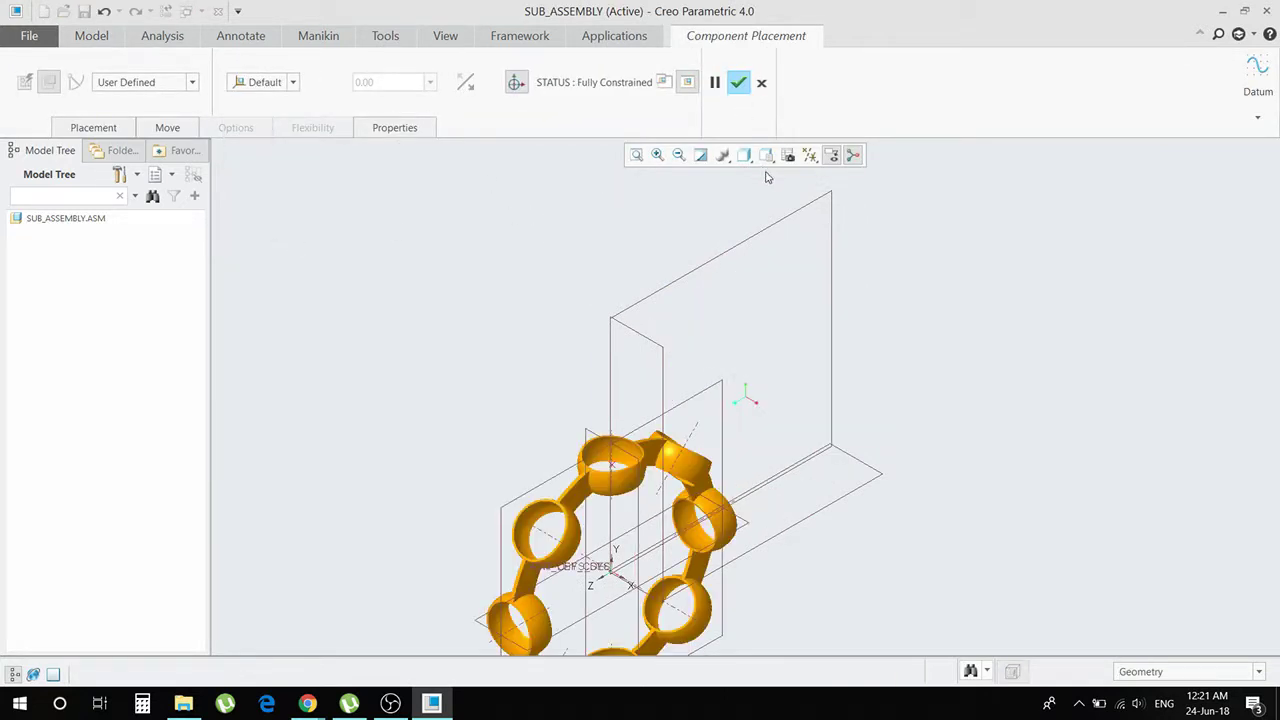
click(738, 83)
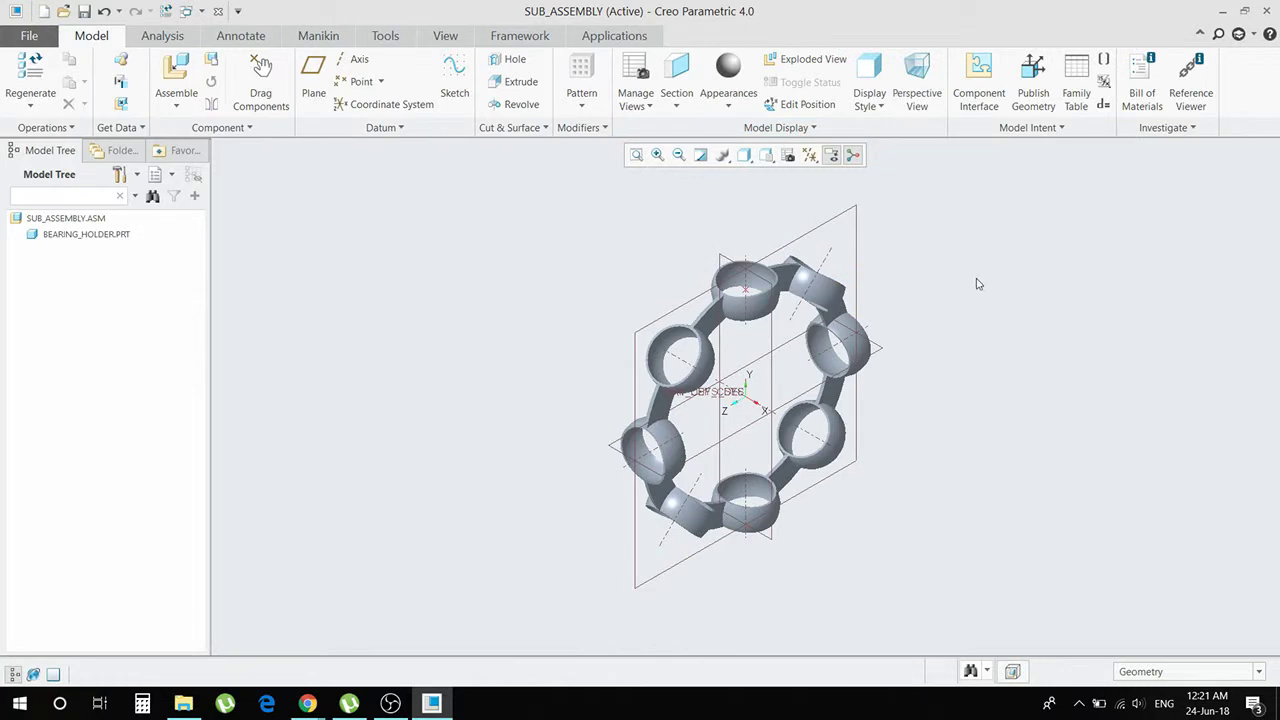
Load ball.prt into the assembly and drag it to the upper left, clear of the cage.
click(176, 72)
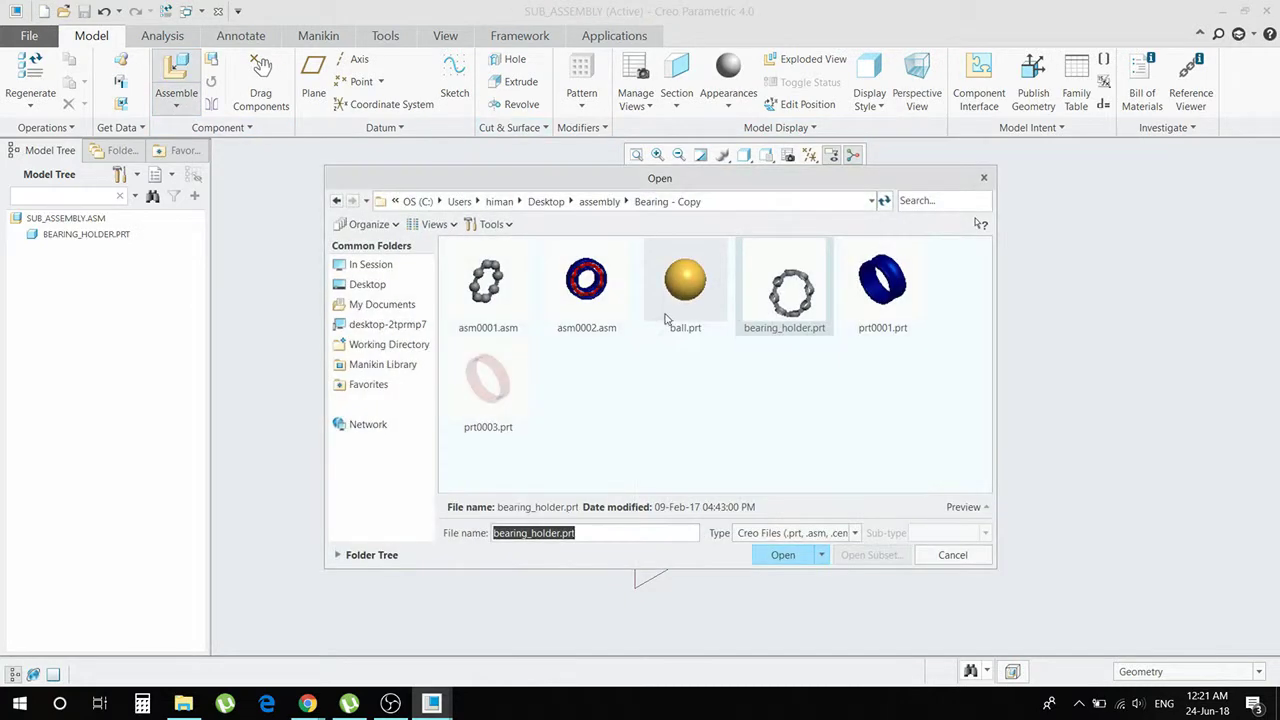
click(670, 315)
click(790, 556)
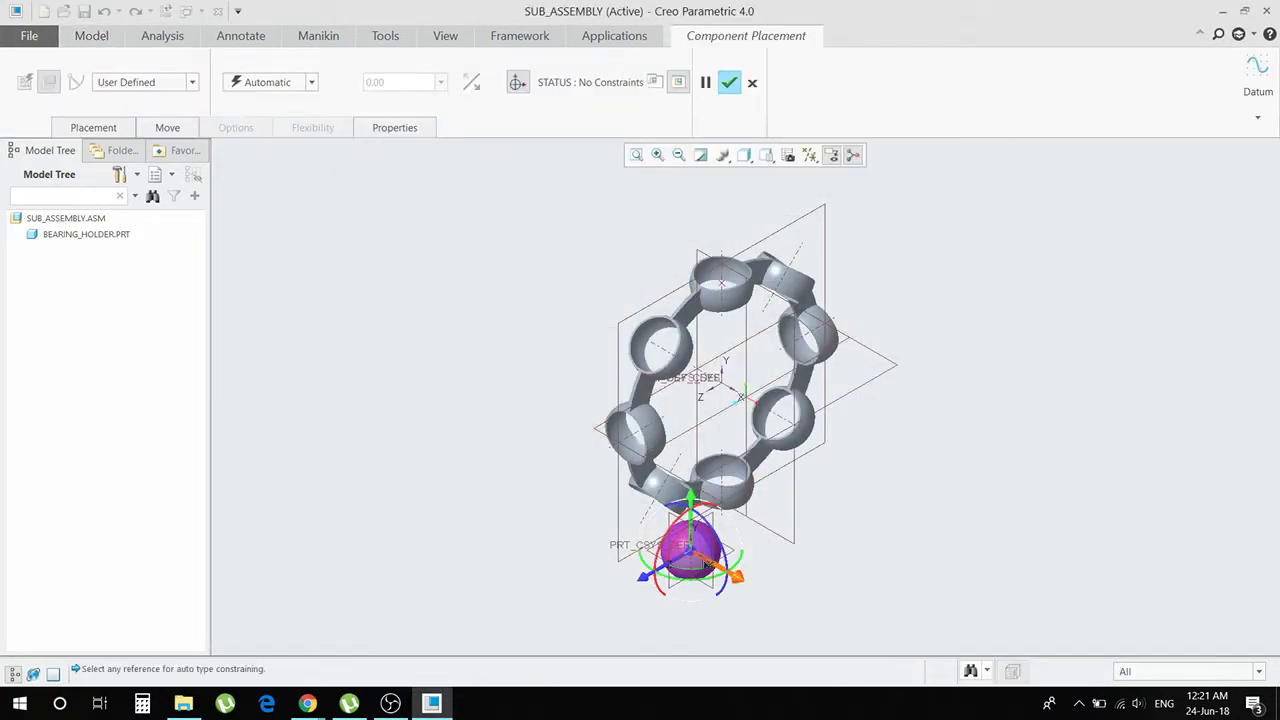
drag(705, 563, 445, 233)
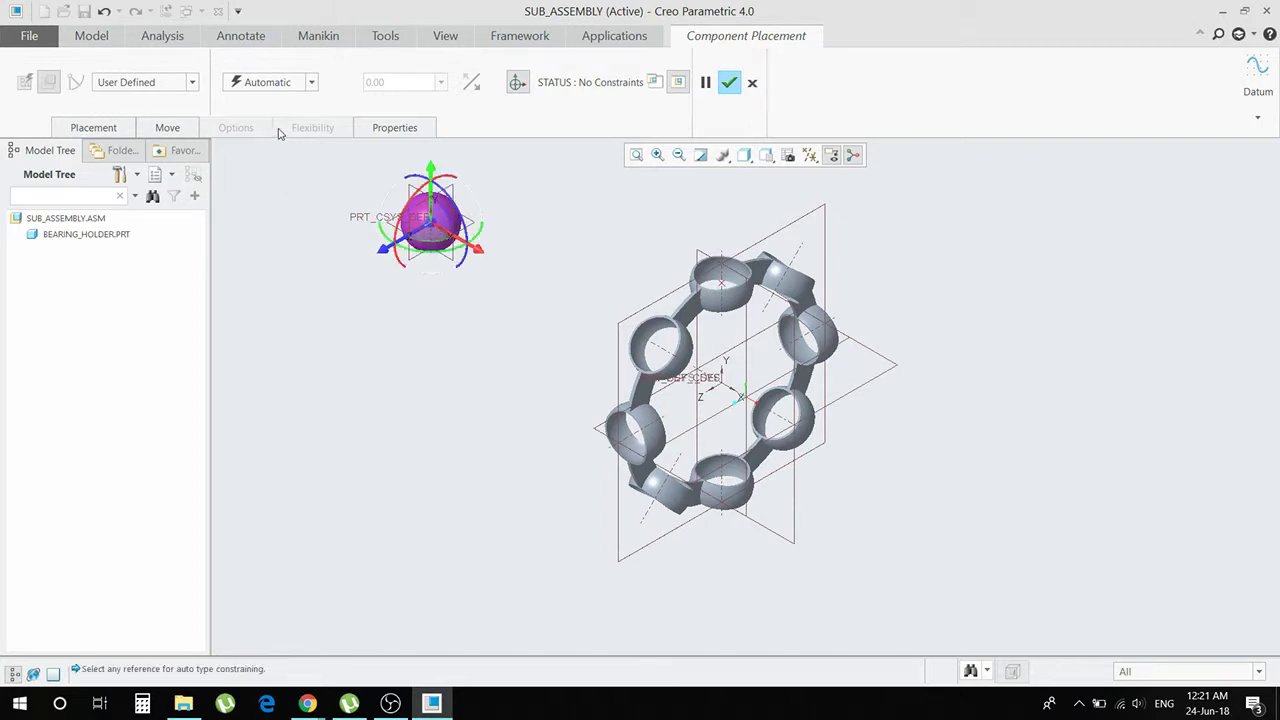
Limit selection to datum points, hide the 3D dragger, and hide planes, axes and coordinate systems.
click(1155, 679)
click(1140, 580)
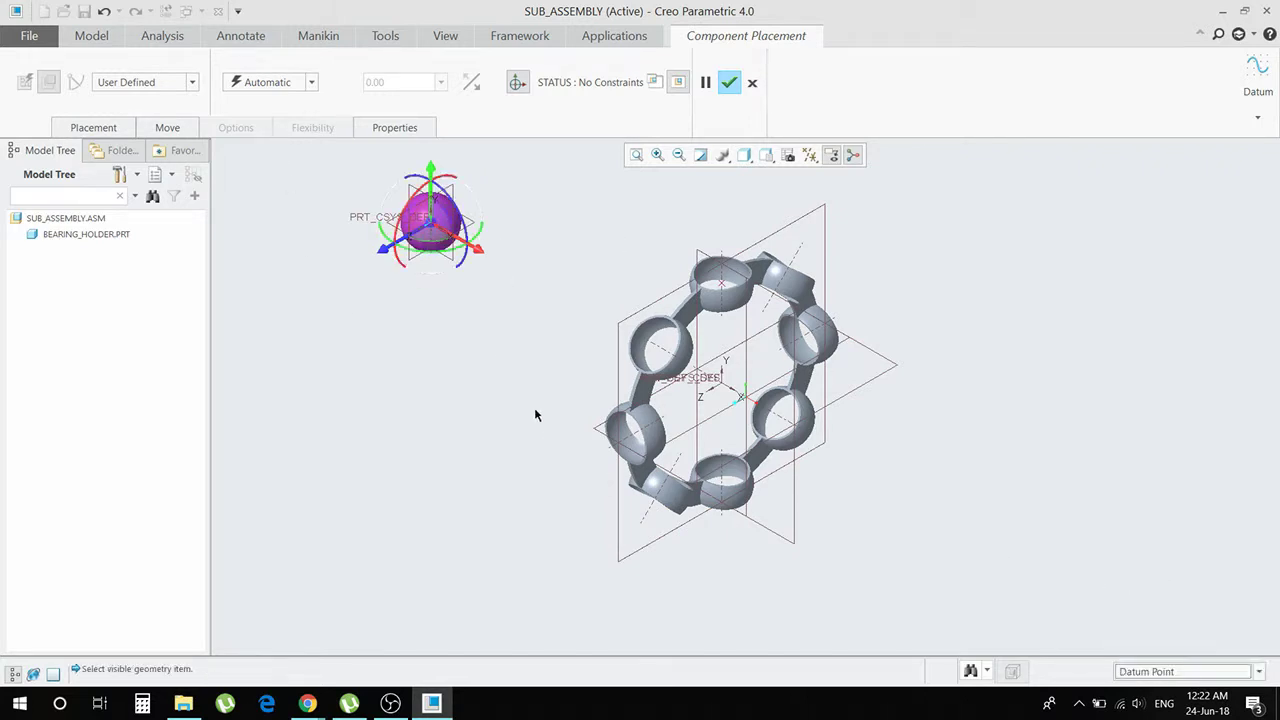
click(517, 84)
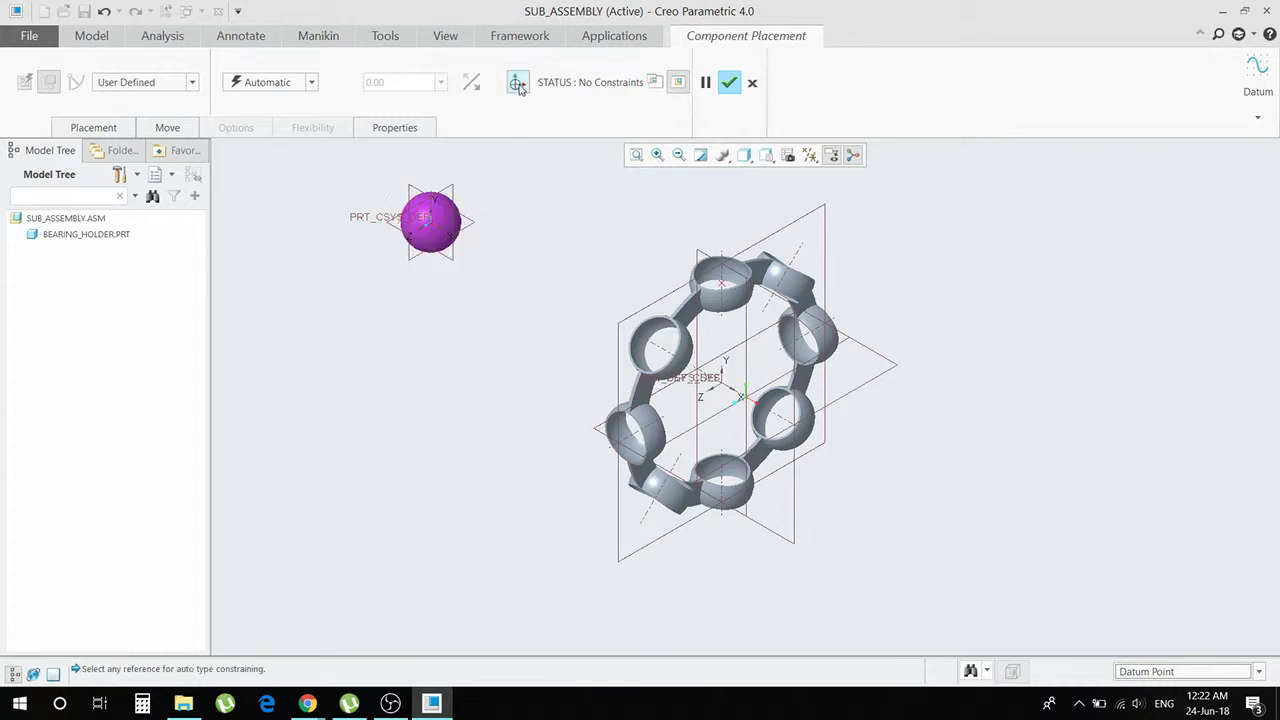
click(809, 154)
click(840, 175)
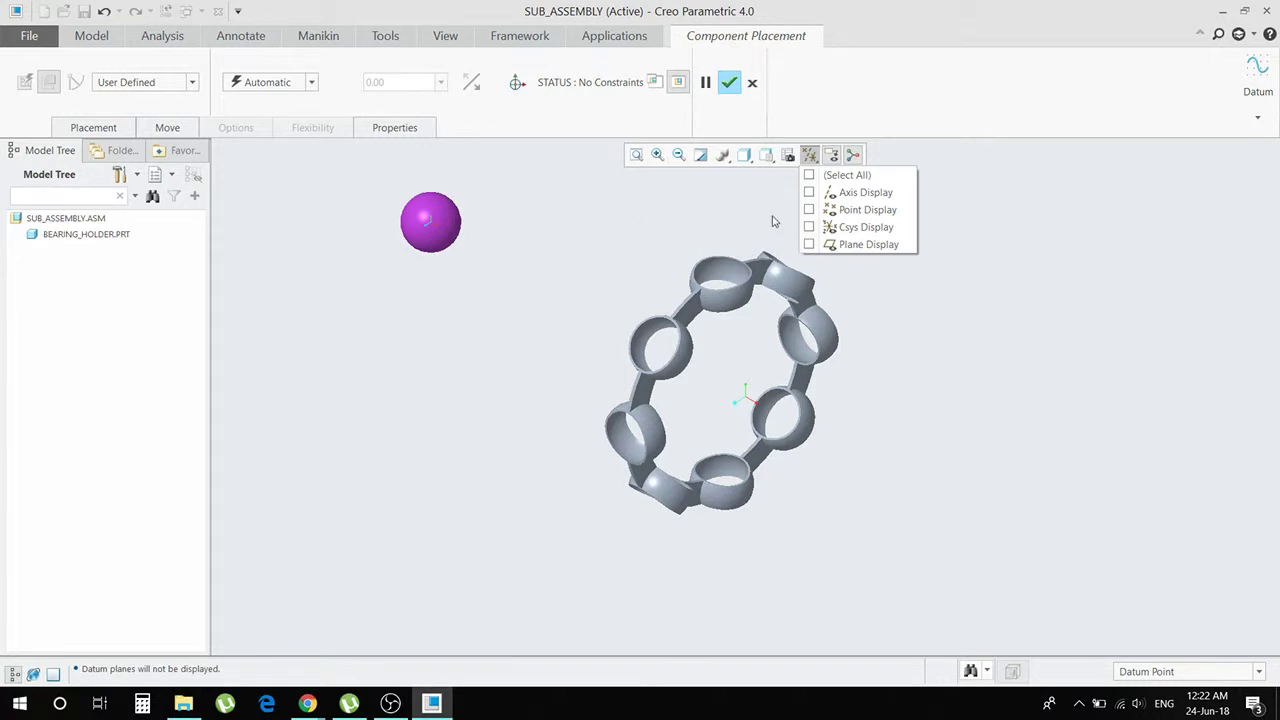
Make the ball's datum point coincident with the point in the cage's top pocket.
click(817, 210)
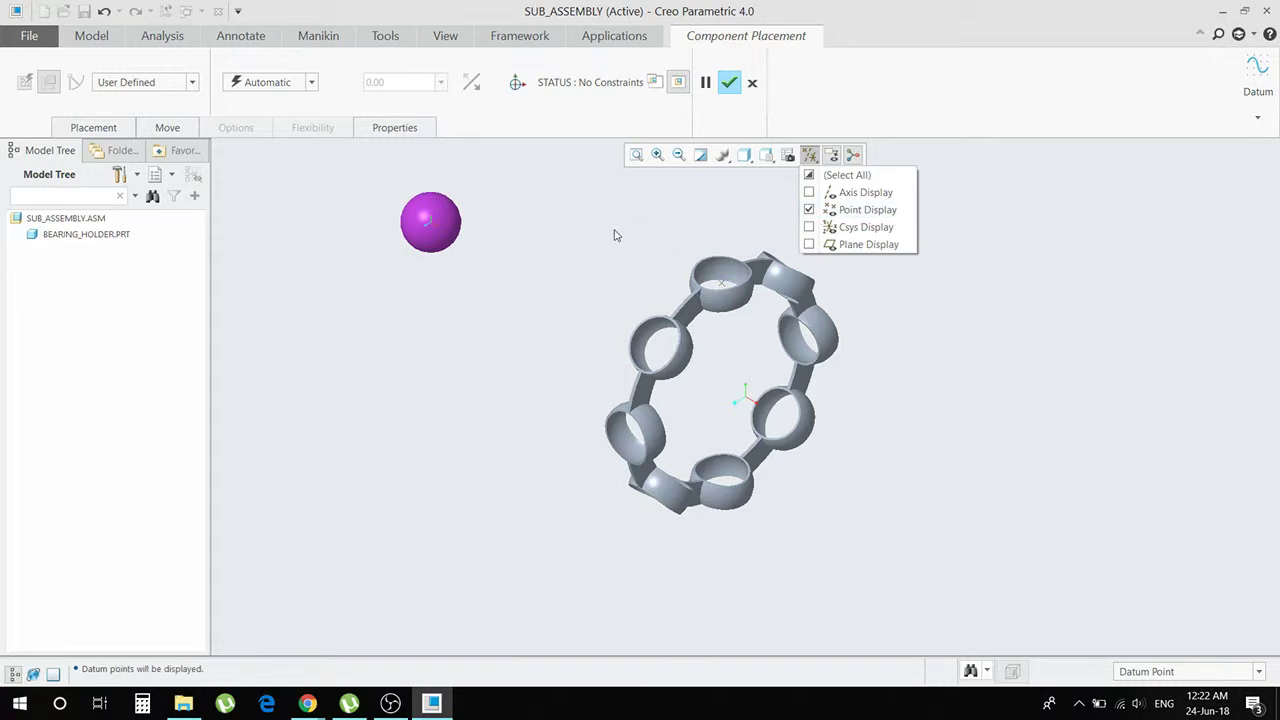
click(432, 229)
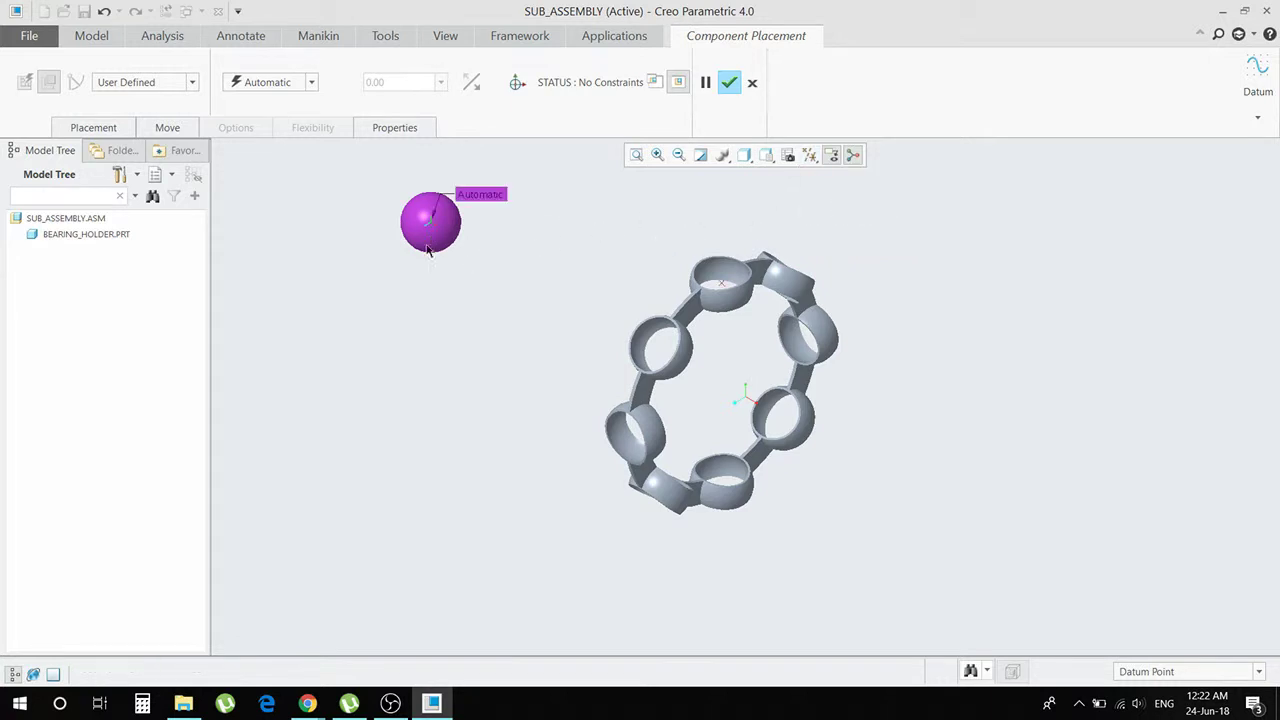
click(718, 283)
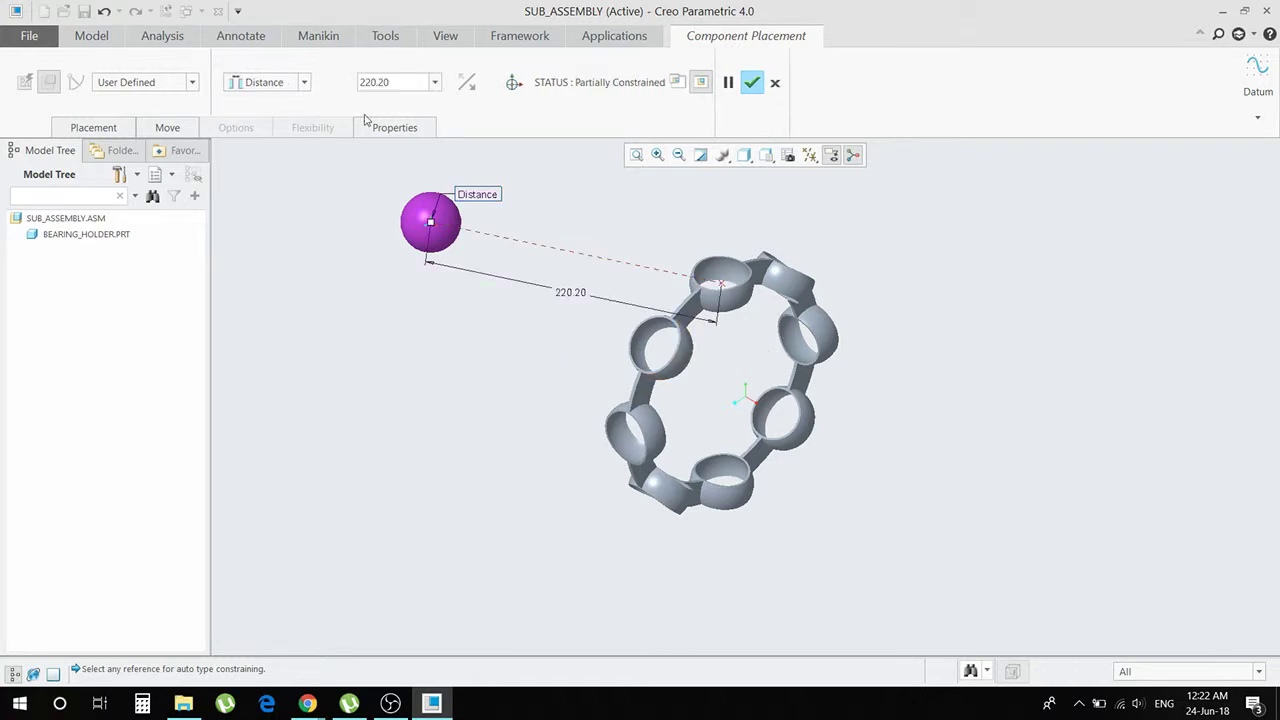
click(304, 82)
click(262, 112)
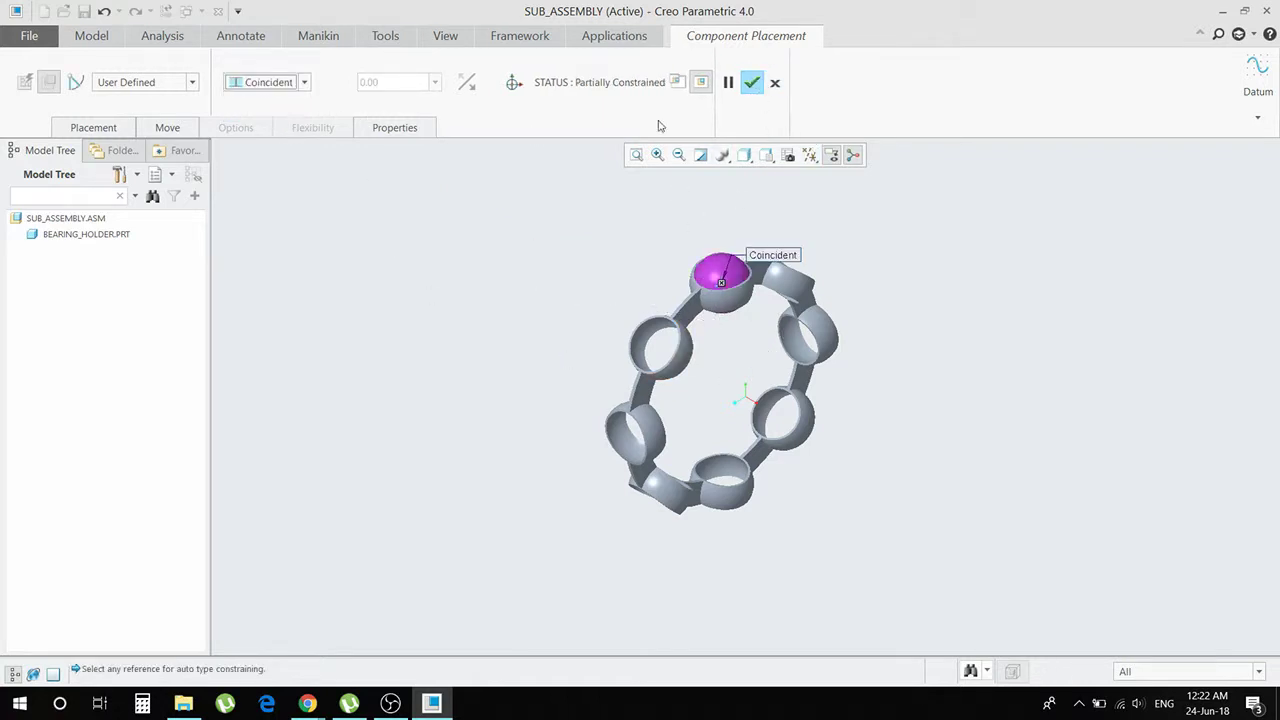
click(305, 83)
click(306, 92)
Add a second Fix constraint to fully constrain the ball and confirm its placement.
click(80, 135)
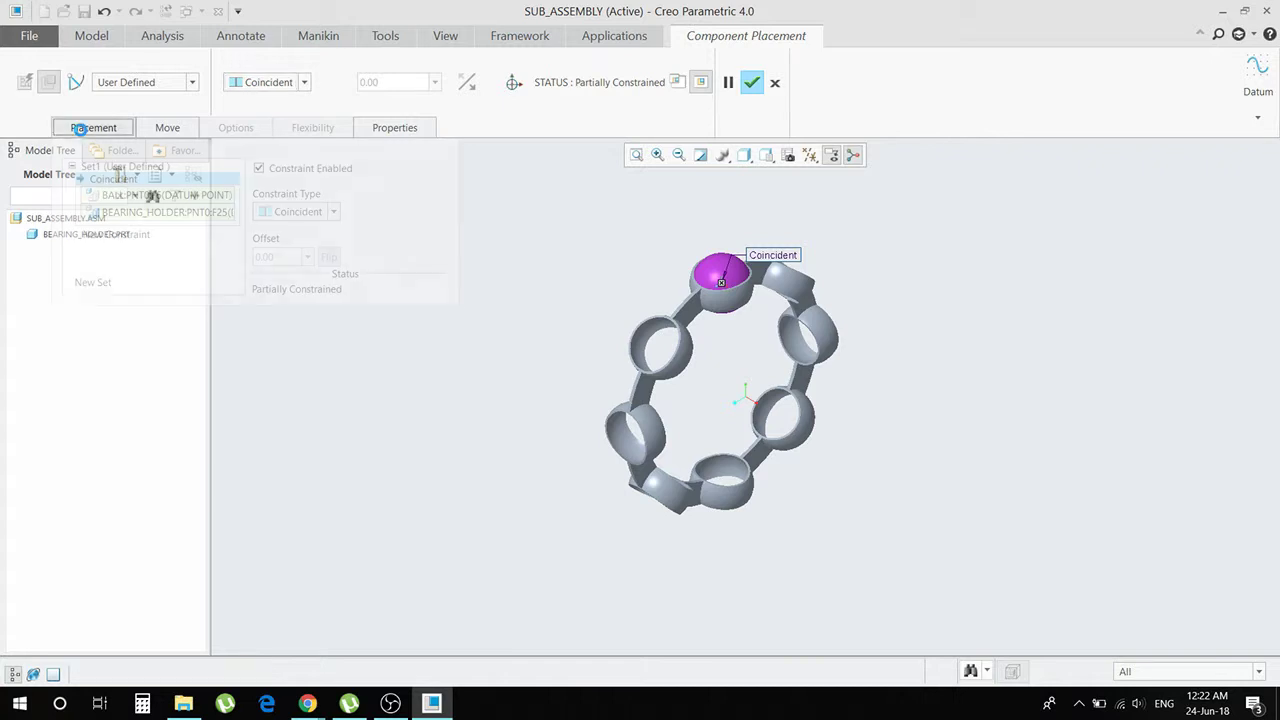
click(123, 232)
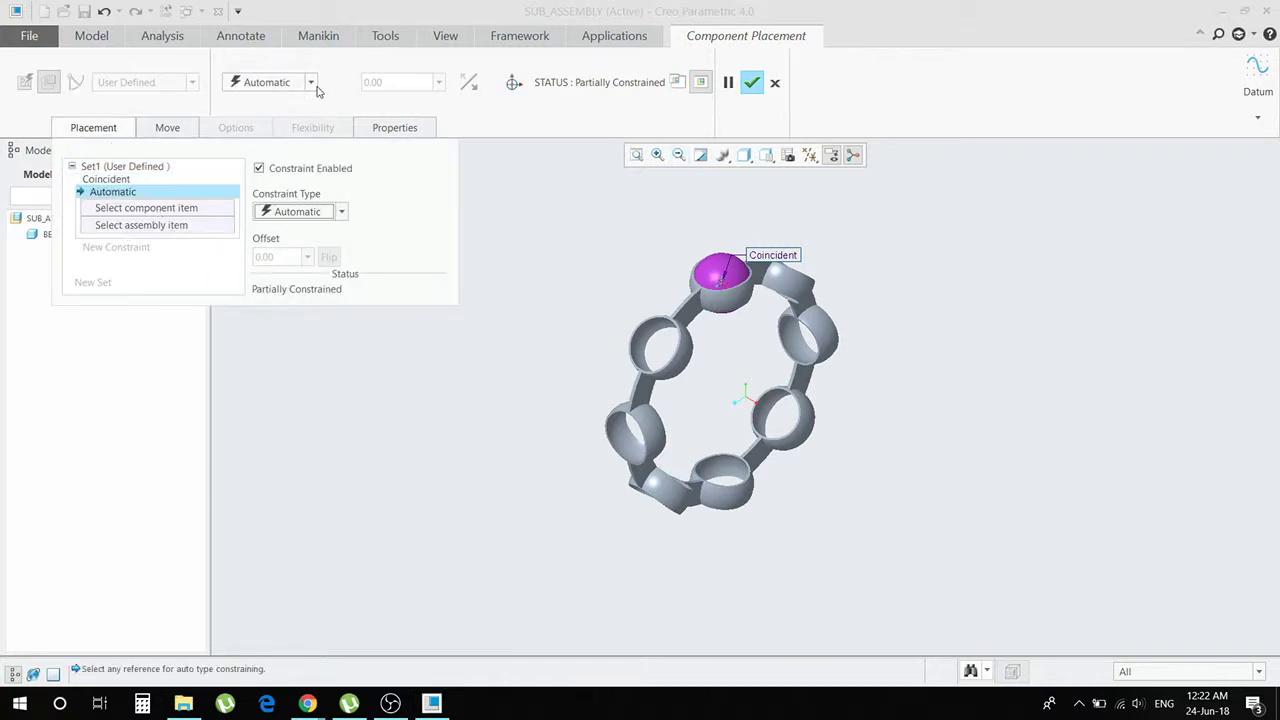
click(340, 214)
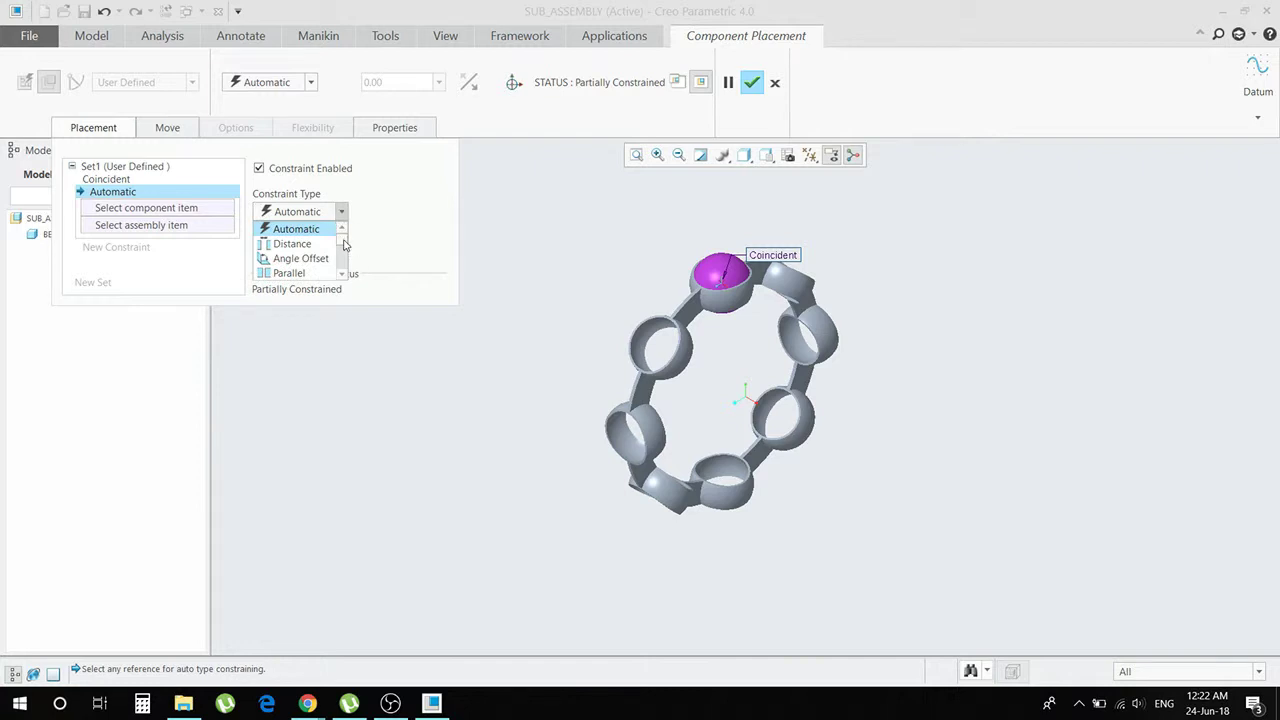
scroll(343, 262, down, 2)
scroll(343, 262, down, 1)
click(300, 258)
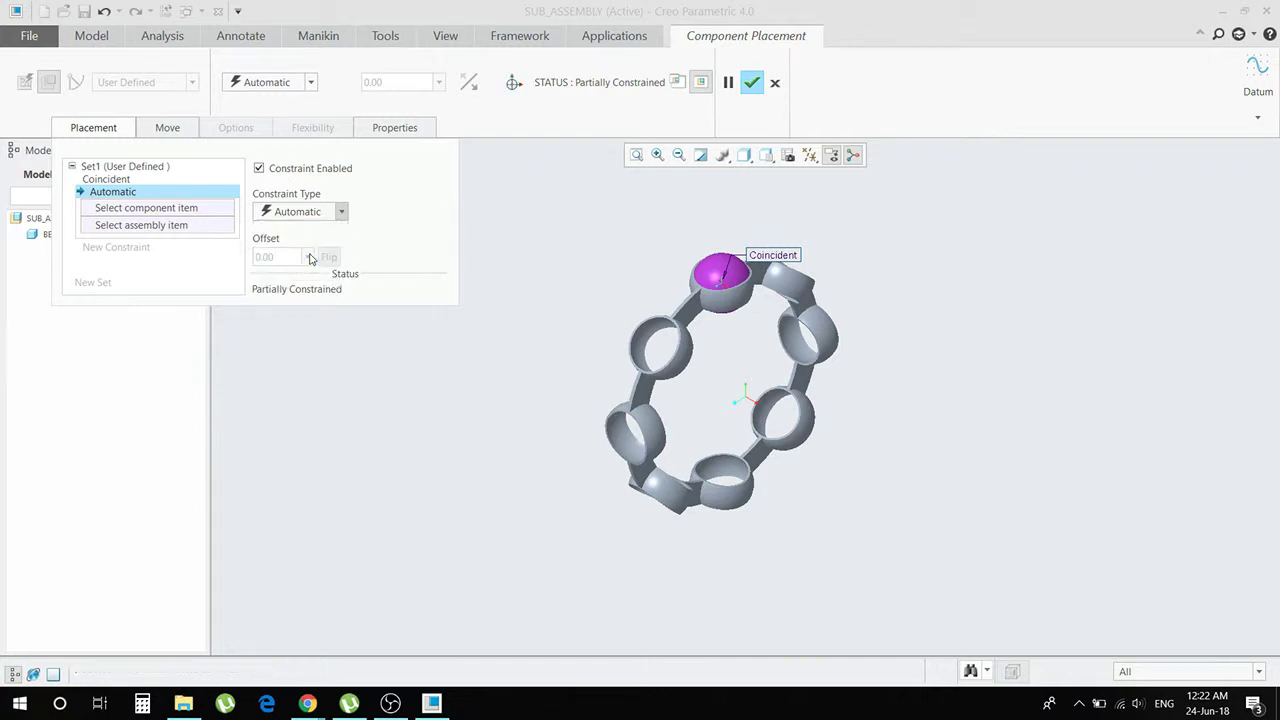
click(750, 84)
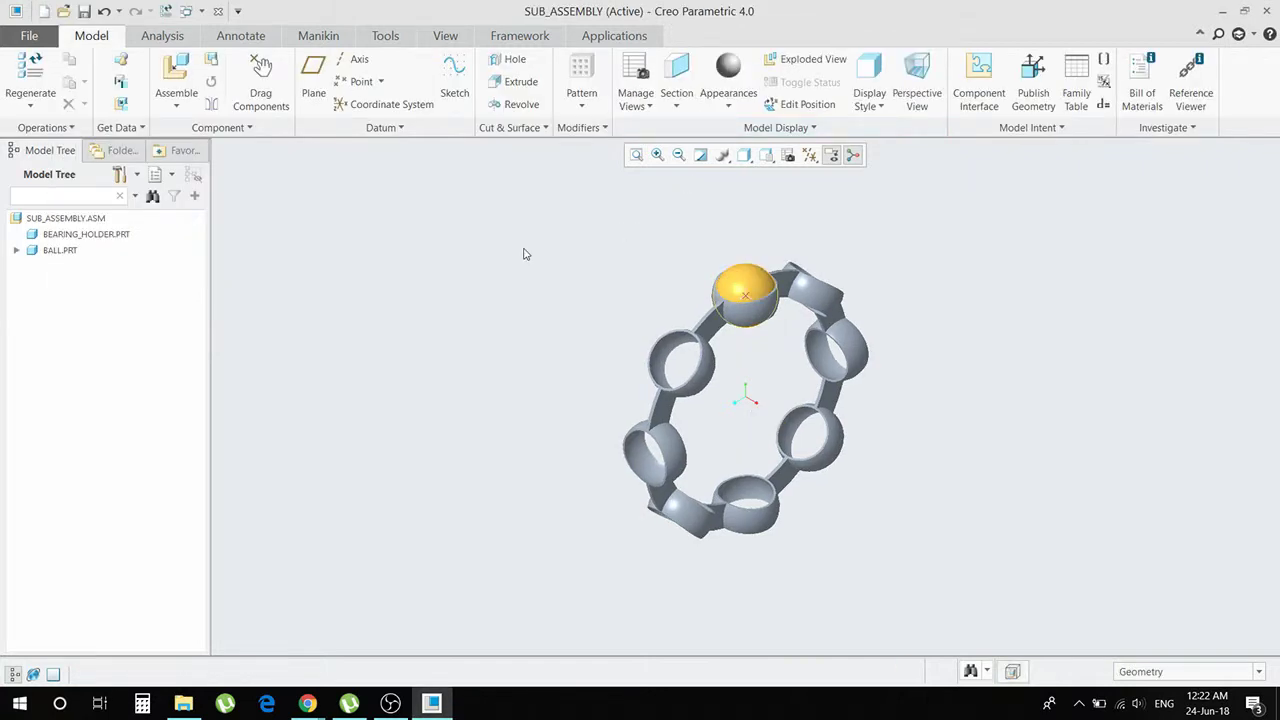
Start a pattern of BALL.PRT with the Axis pattern type.
right_click(60, 251)
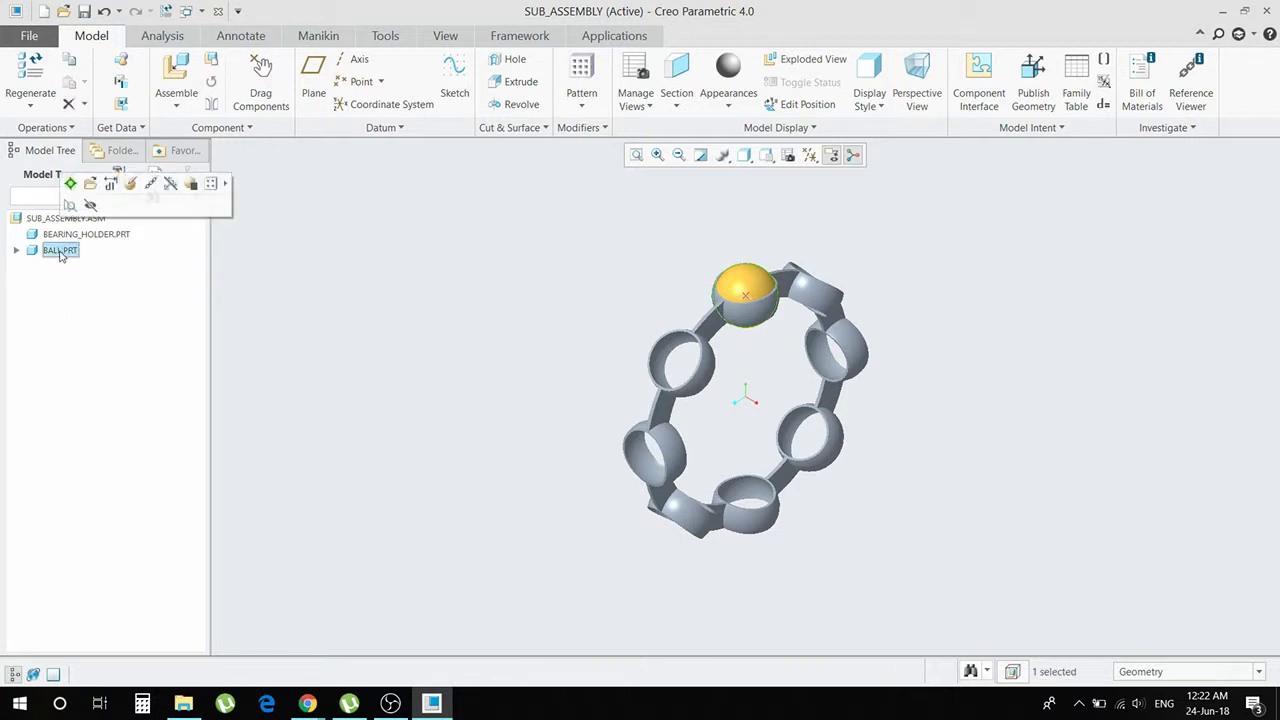
click(450, 258)
click(57, 251)
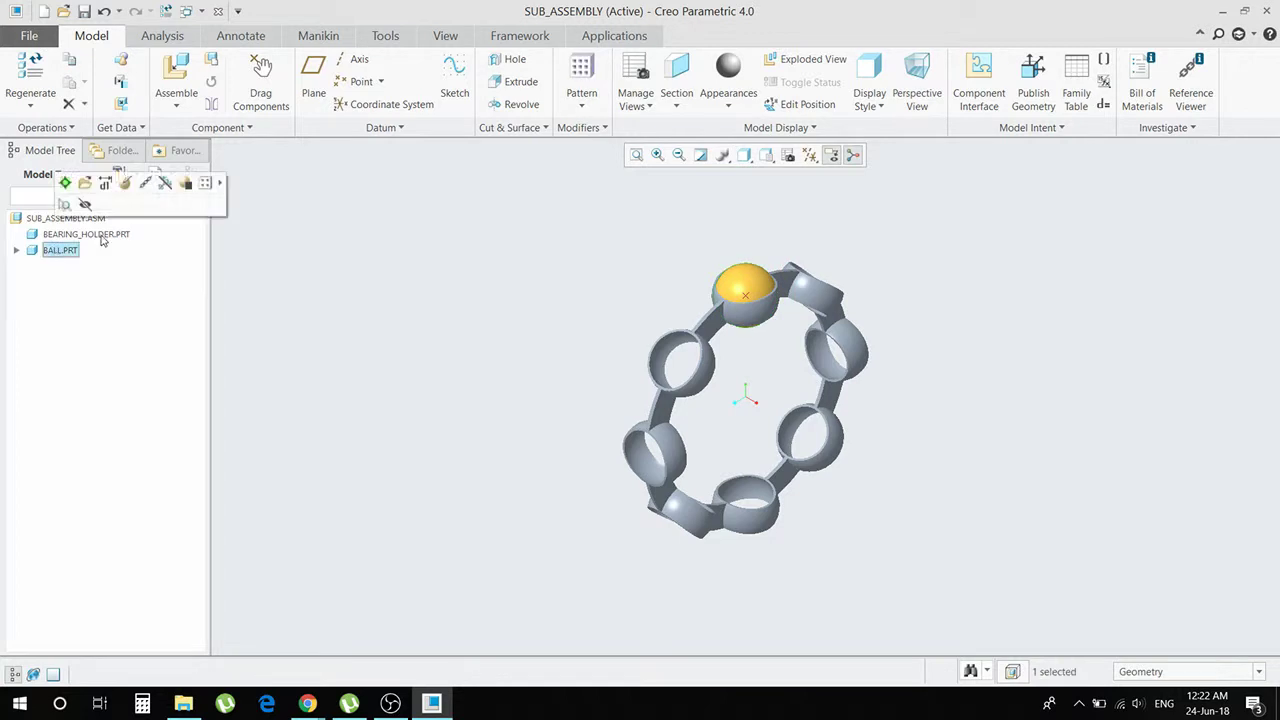
click(583, 68)
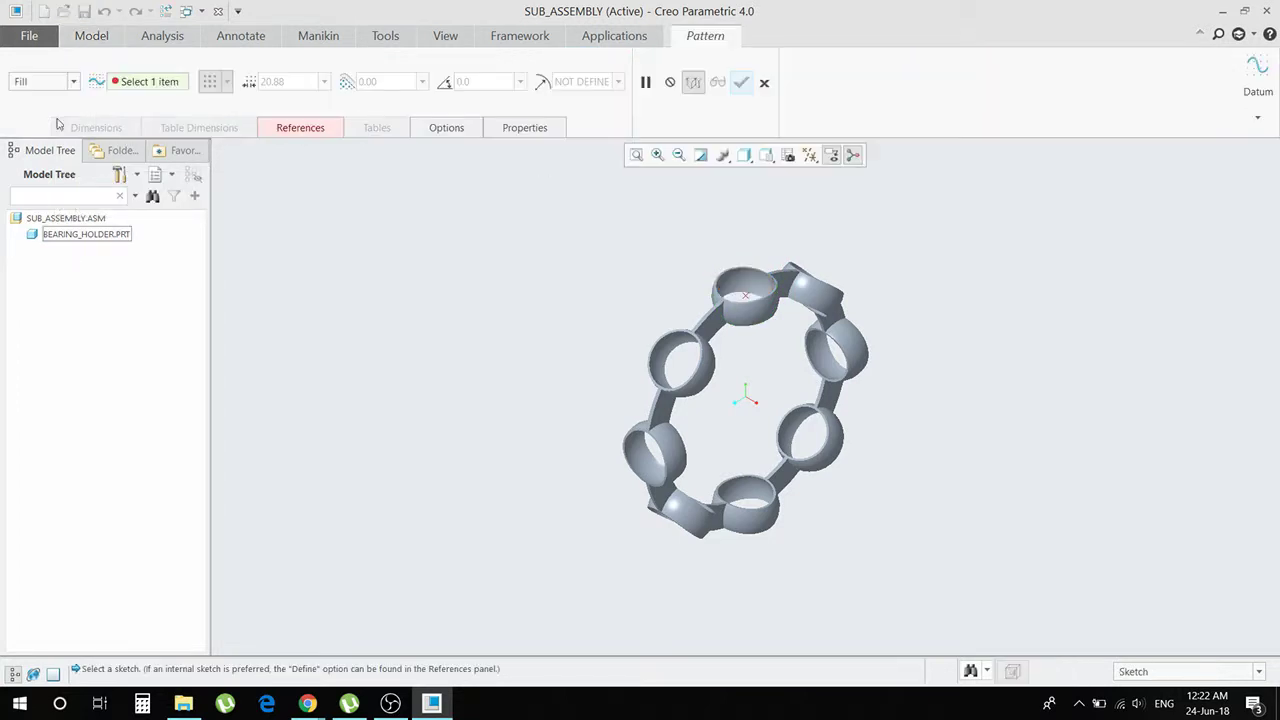
click(72, 81)
click(30, 126)
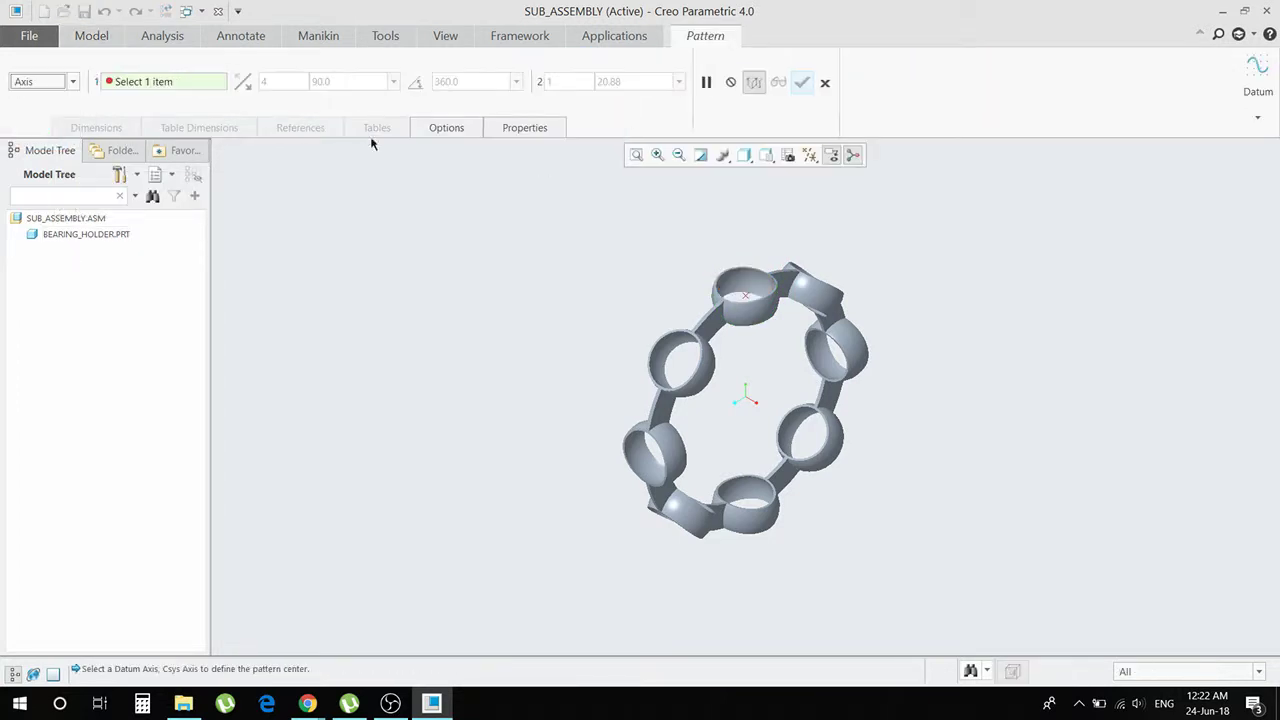
Pattern the ball 8 times over 360° around the cage's central axis and save the sub-assembly.
click(815, 158)
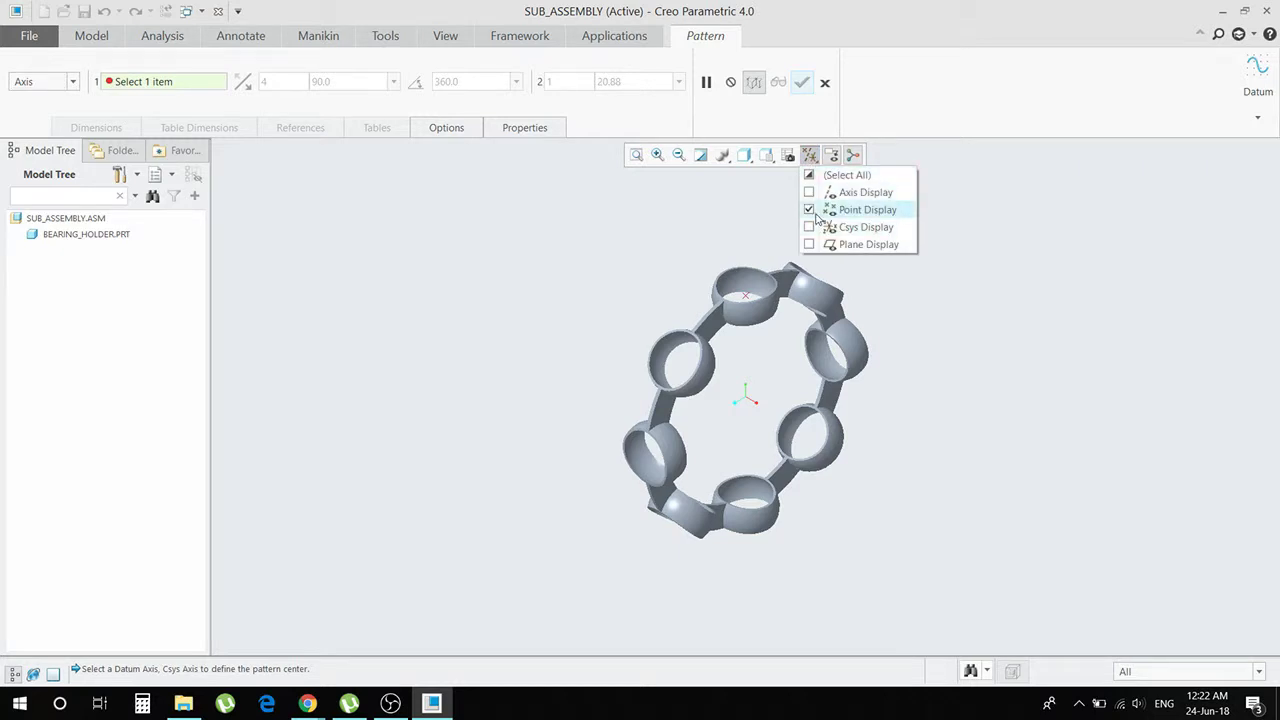
click(814, 194)
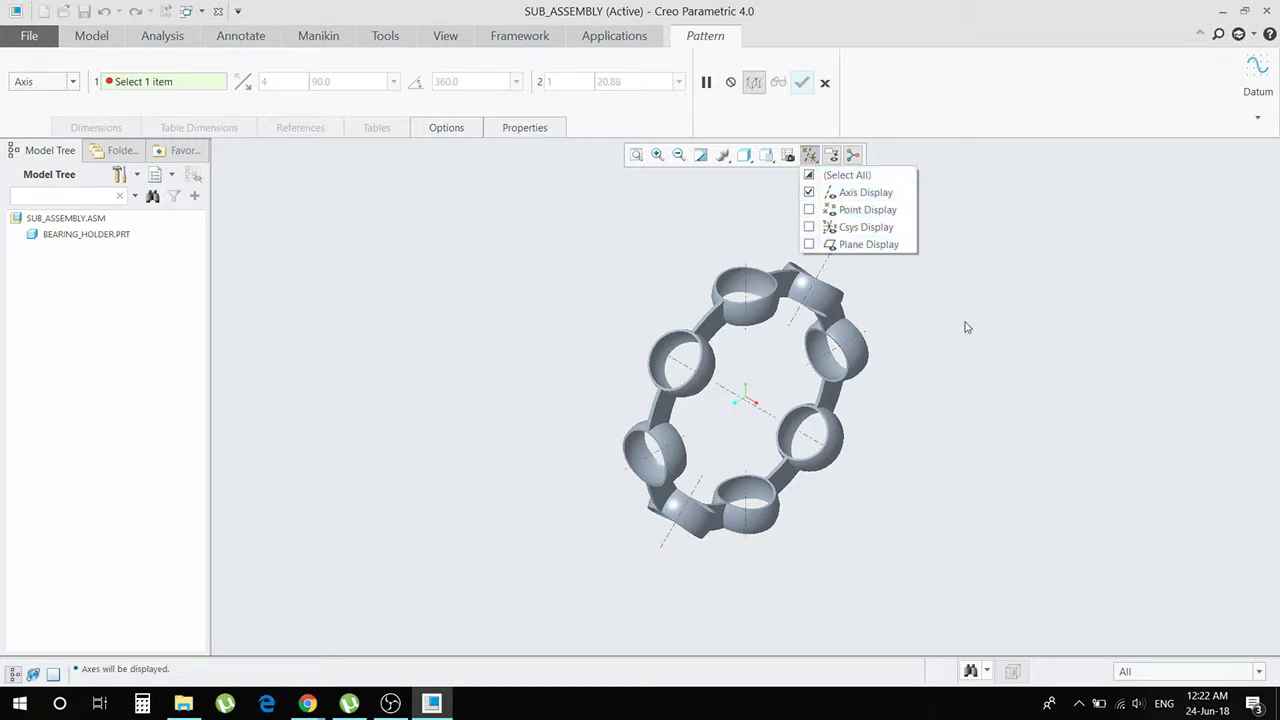
click(765, 411)
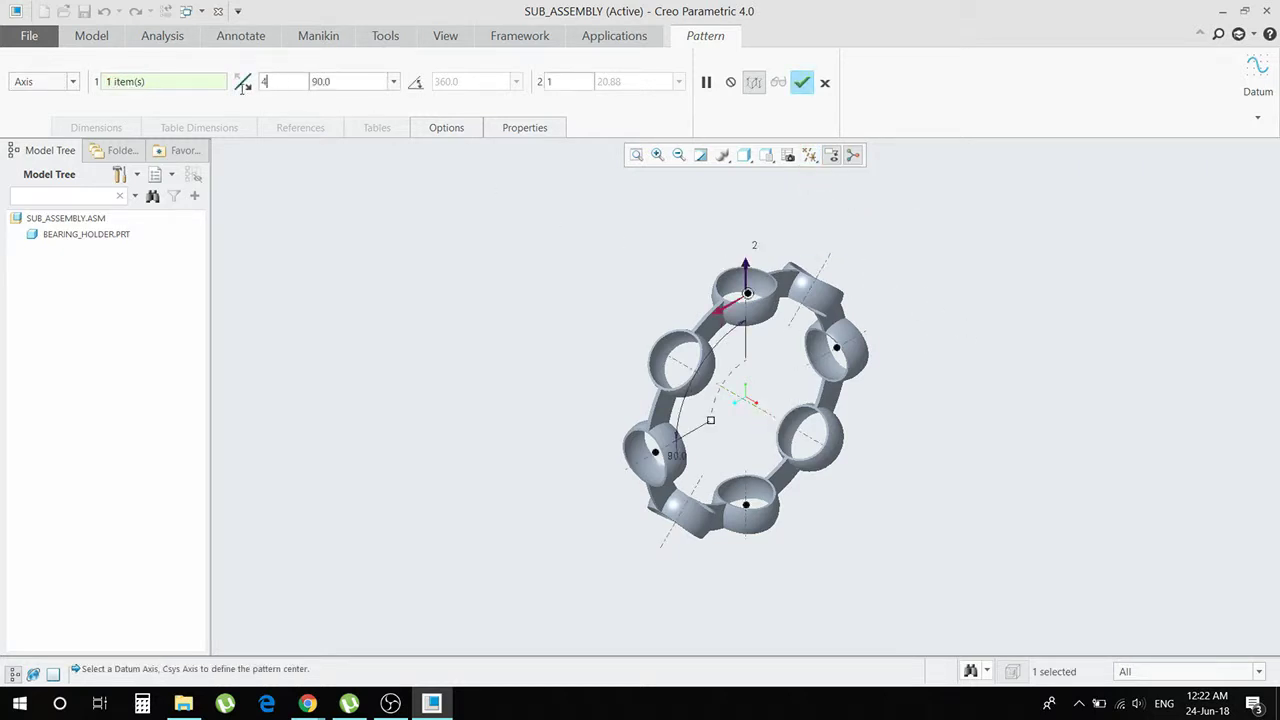
text(8)
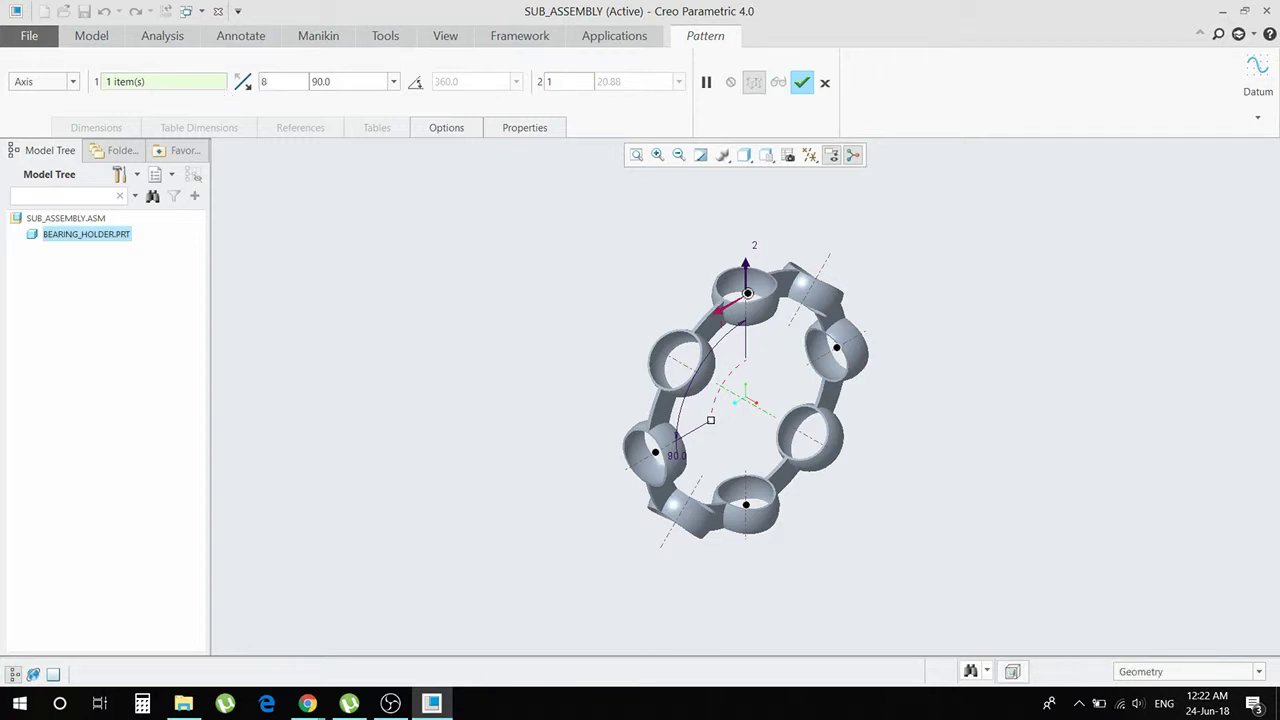
click(415, 82)
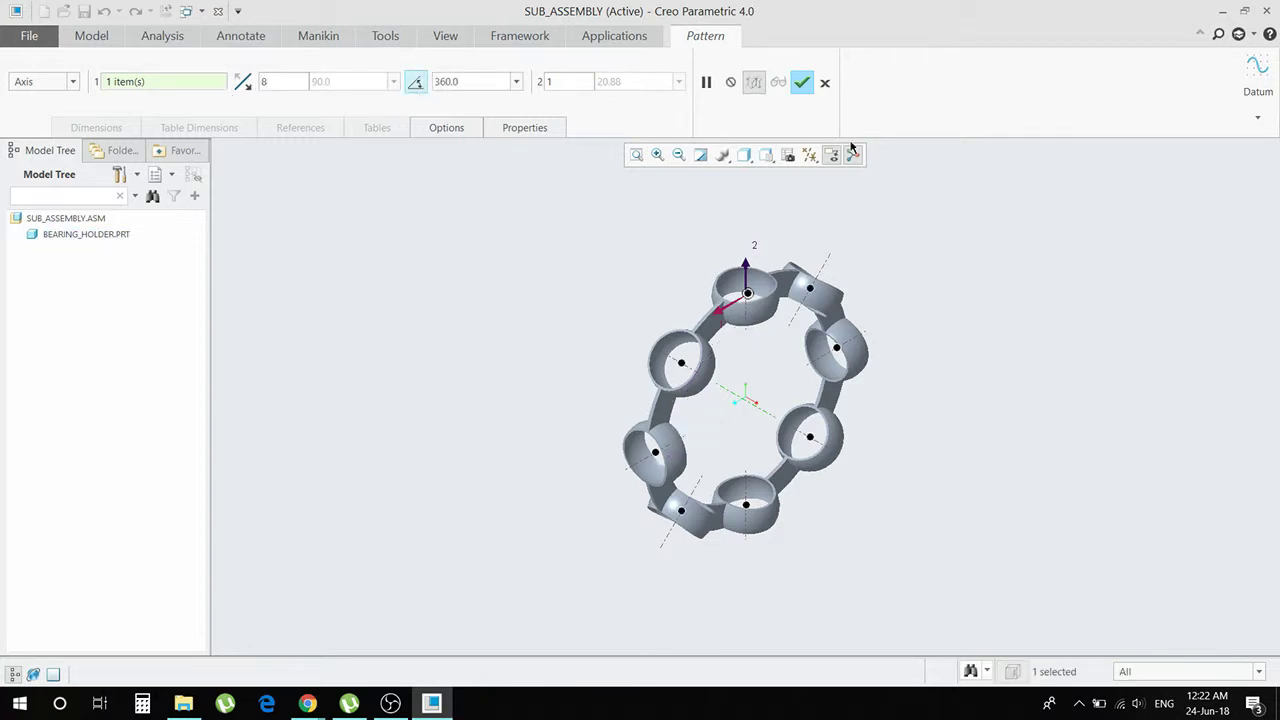
click(802, 84)
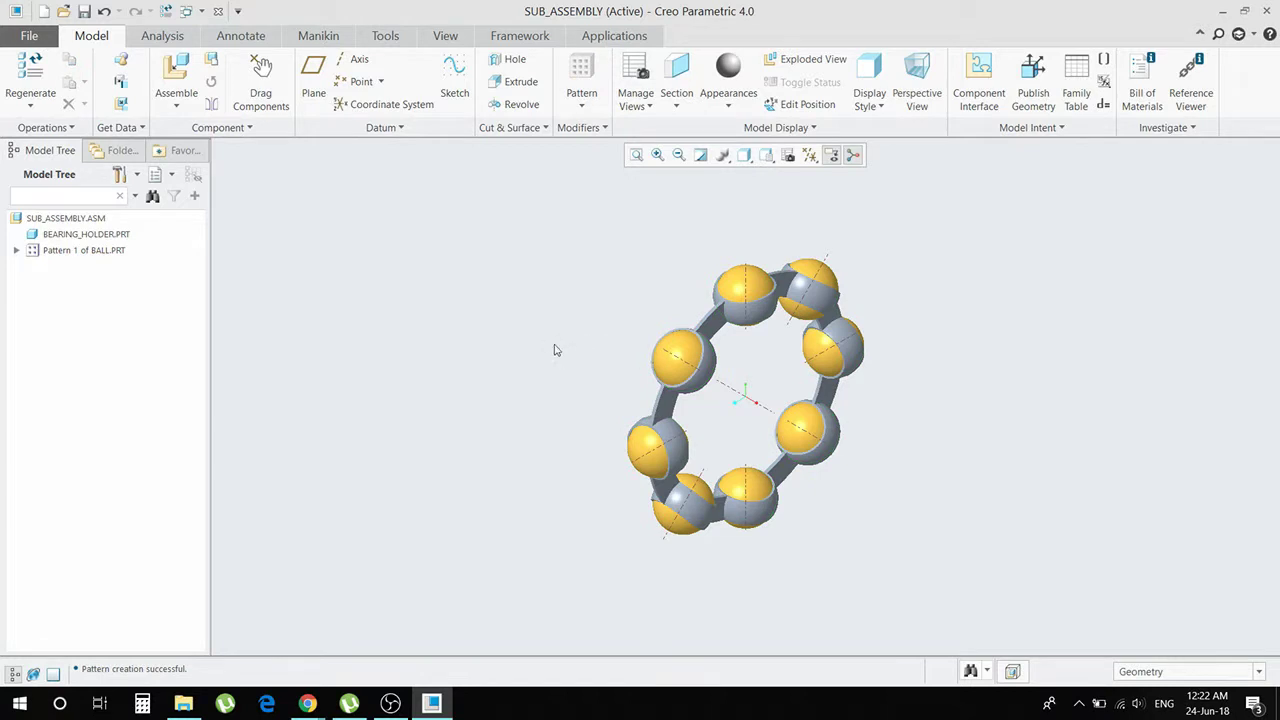
key(ctrl+s)
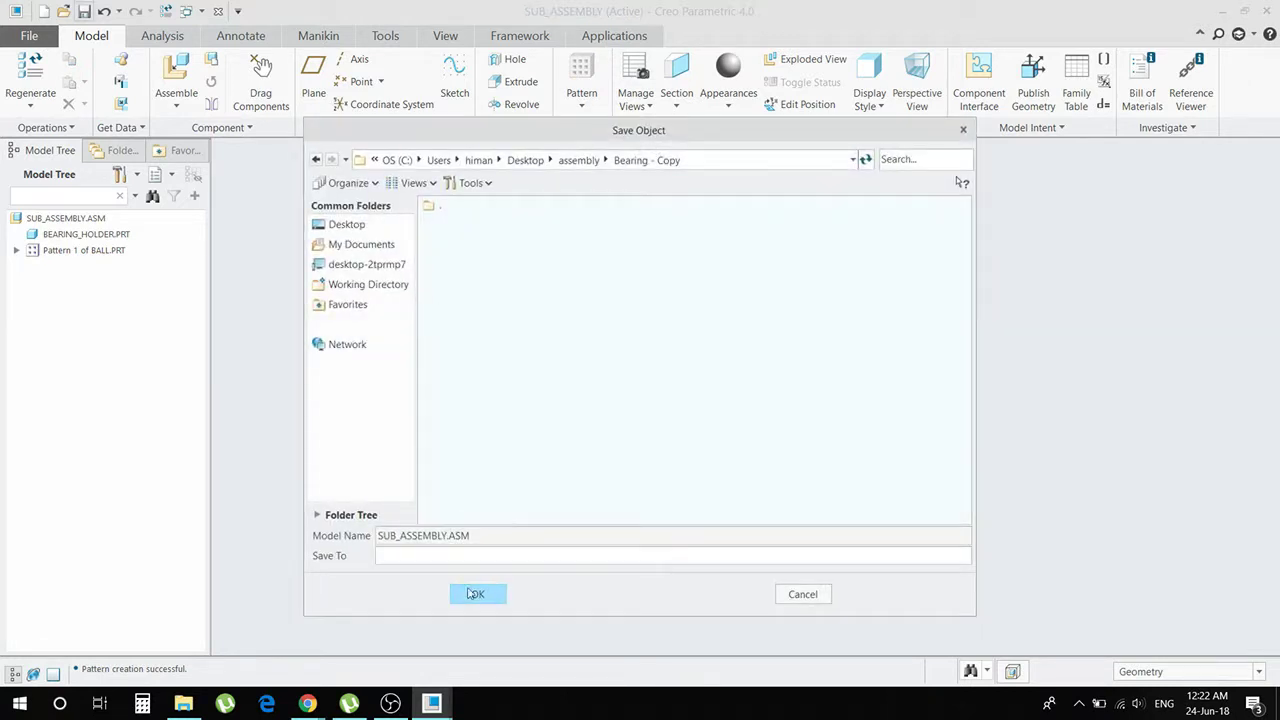
click(477, 595)
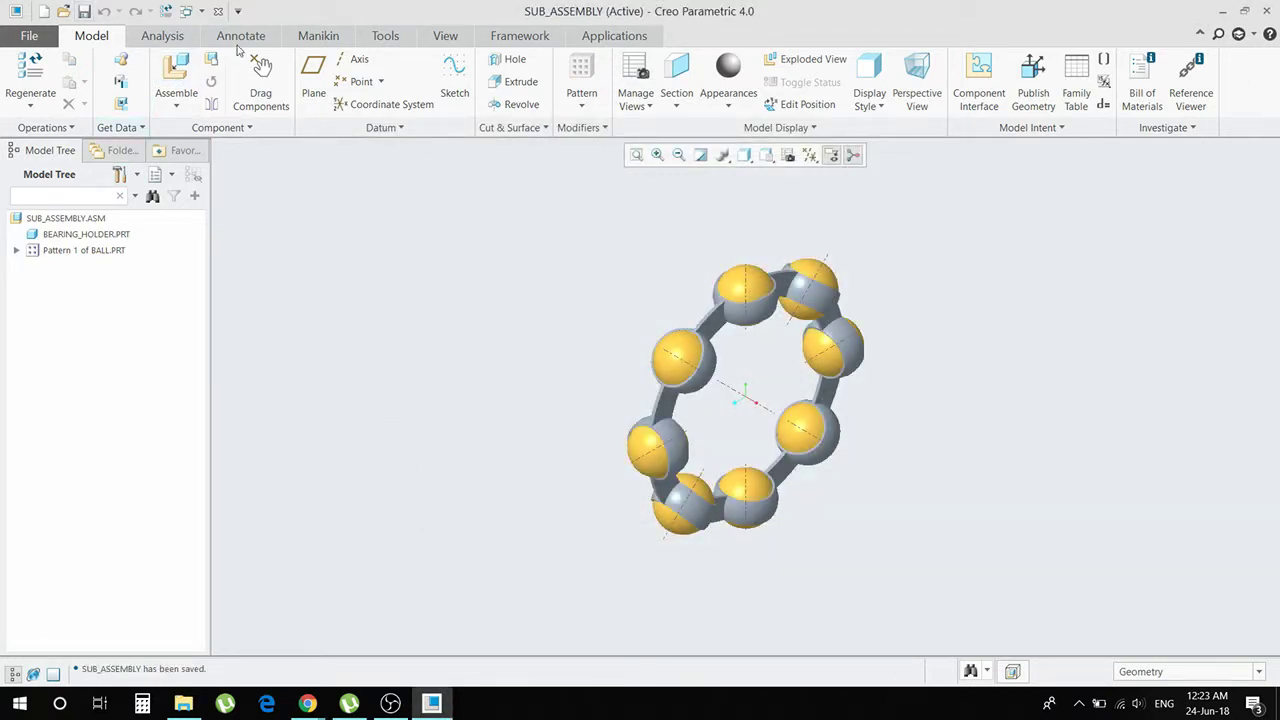
Close SUB_ASSEMBLY and create new assembly Final_asm from the mmns_asm_design template.
click(219, 12)
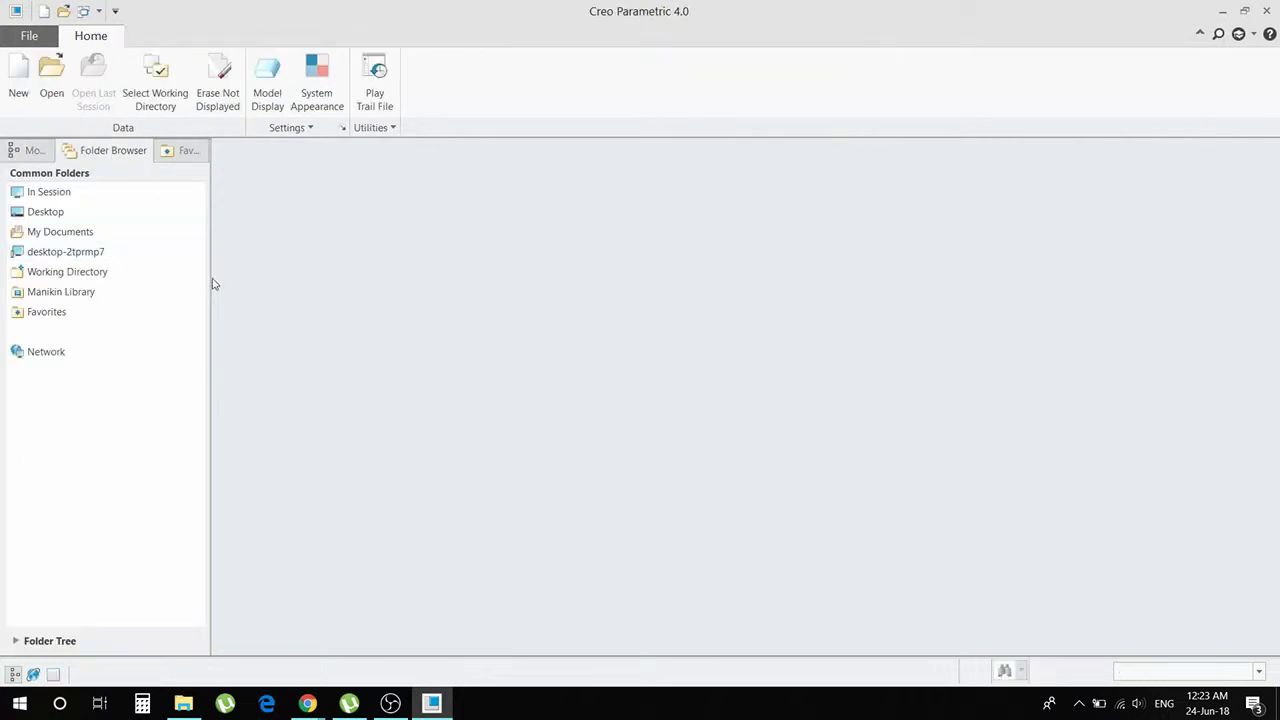
click(18, 80)
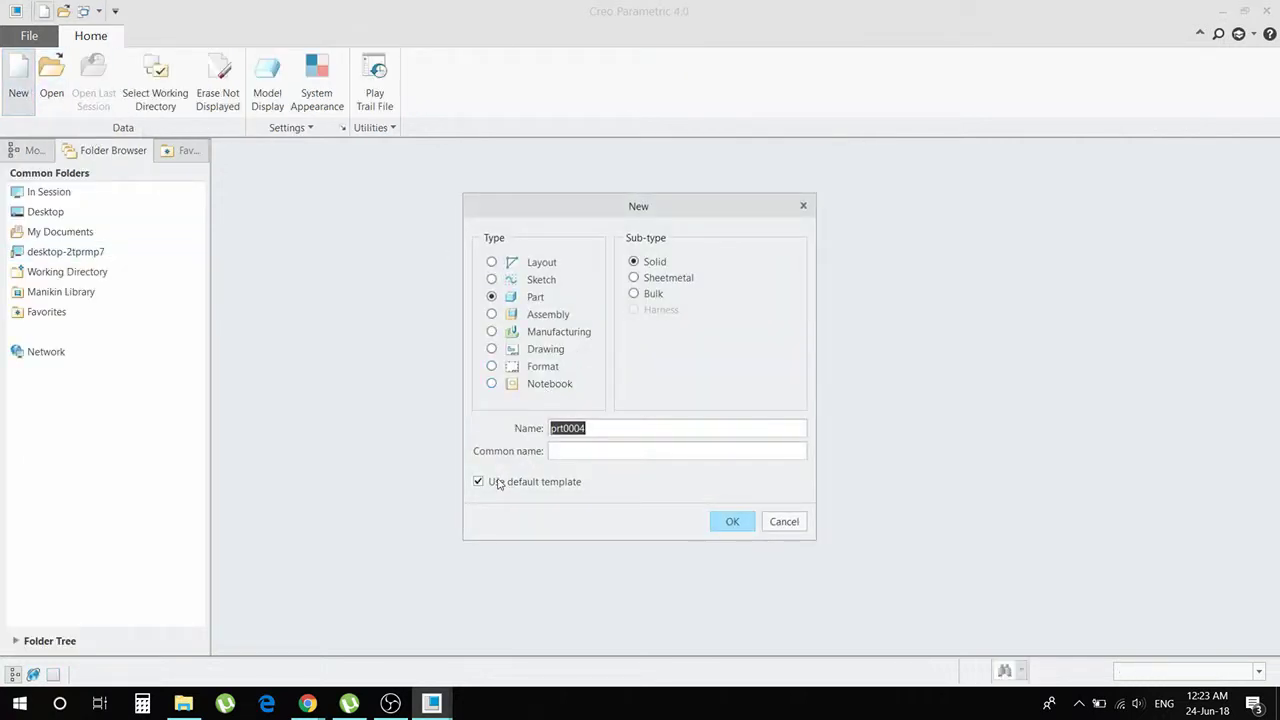
text(Final_asm)
click(491, 314)
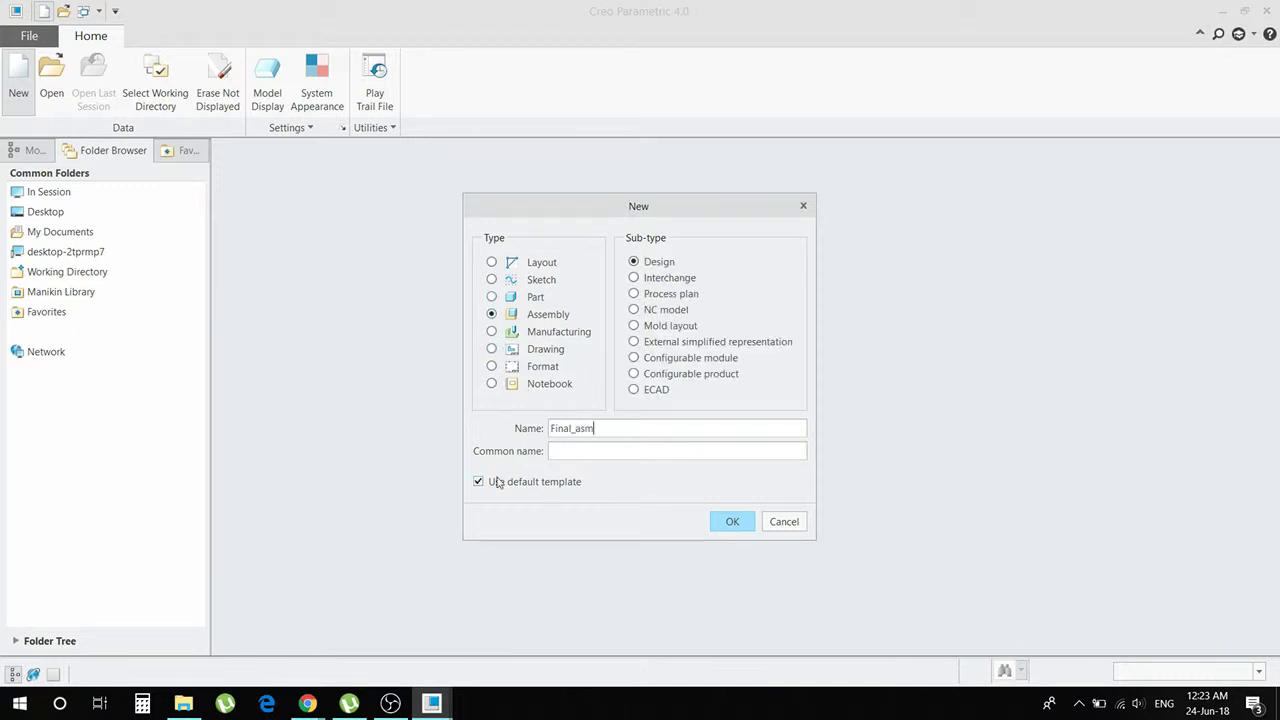
click(478, 481)
click(735, 521)
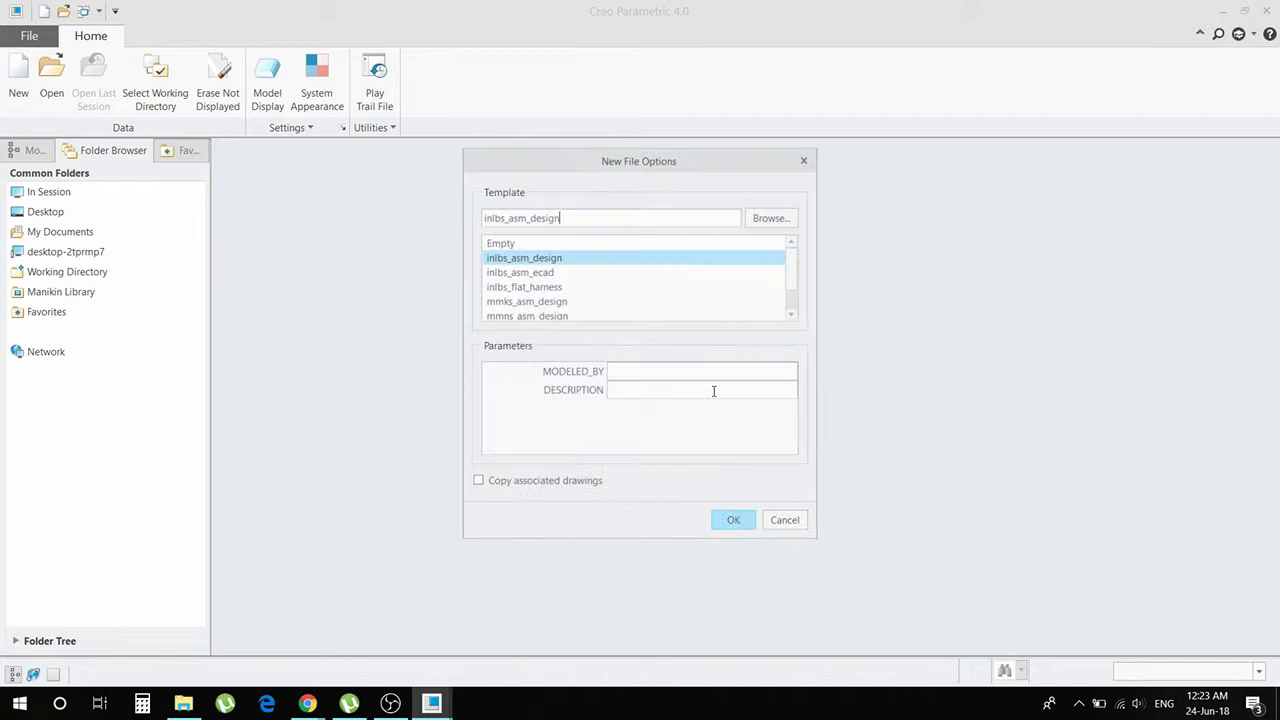
click(793, 318)
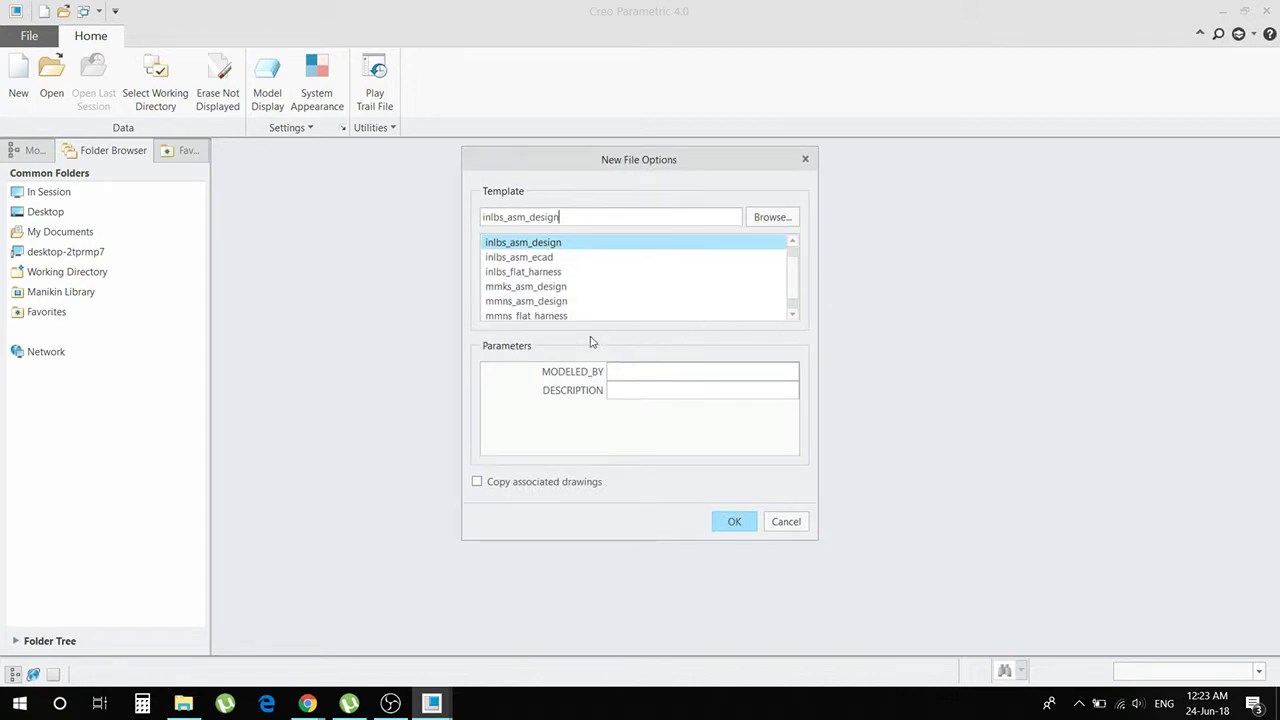
click(546, 303)
click(735, 521)
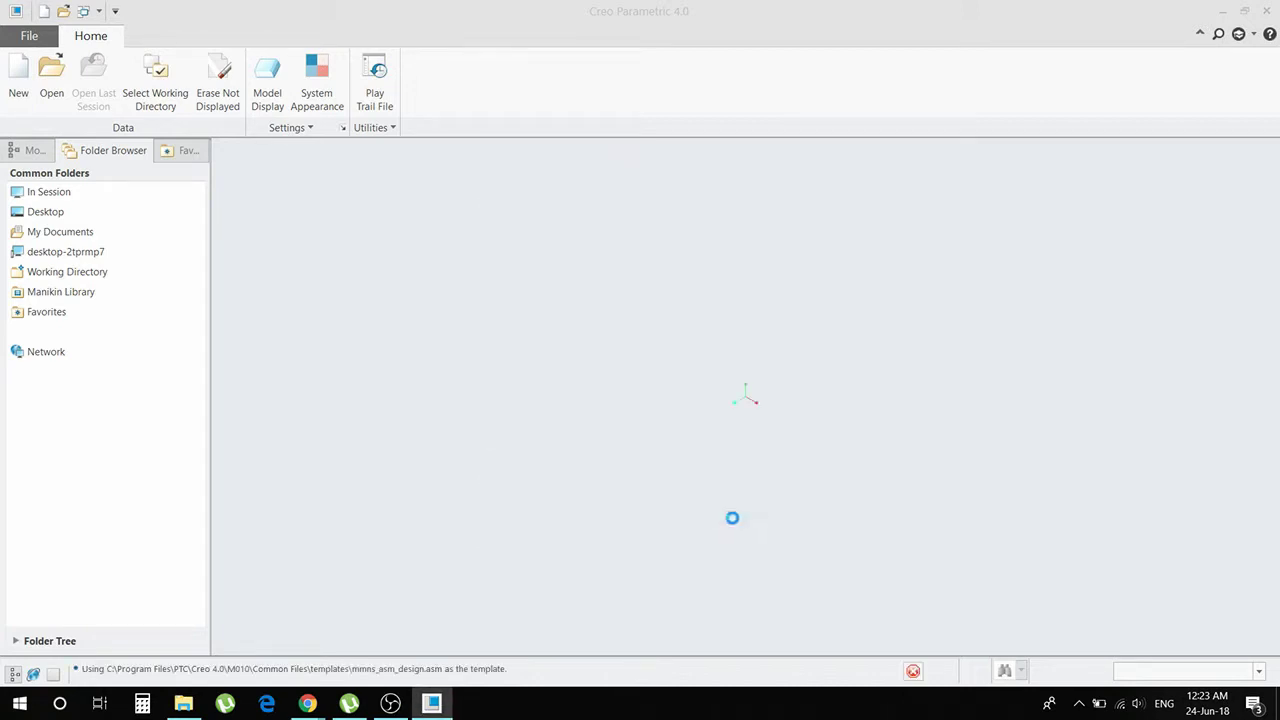
Show all datum types except coordinate systems.
click(809, 156)
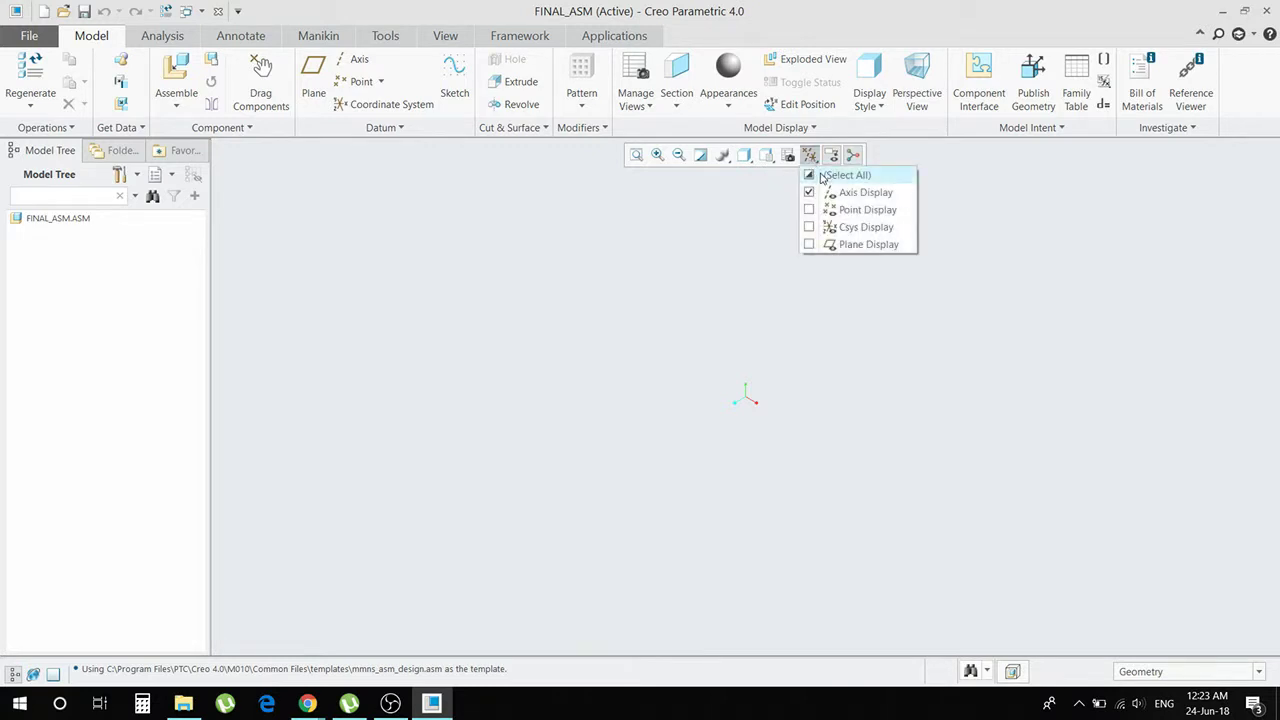
click(820, 175)
click(809, 155)
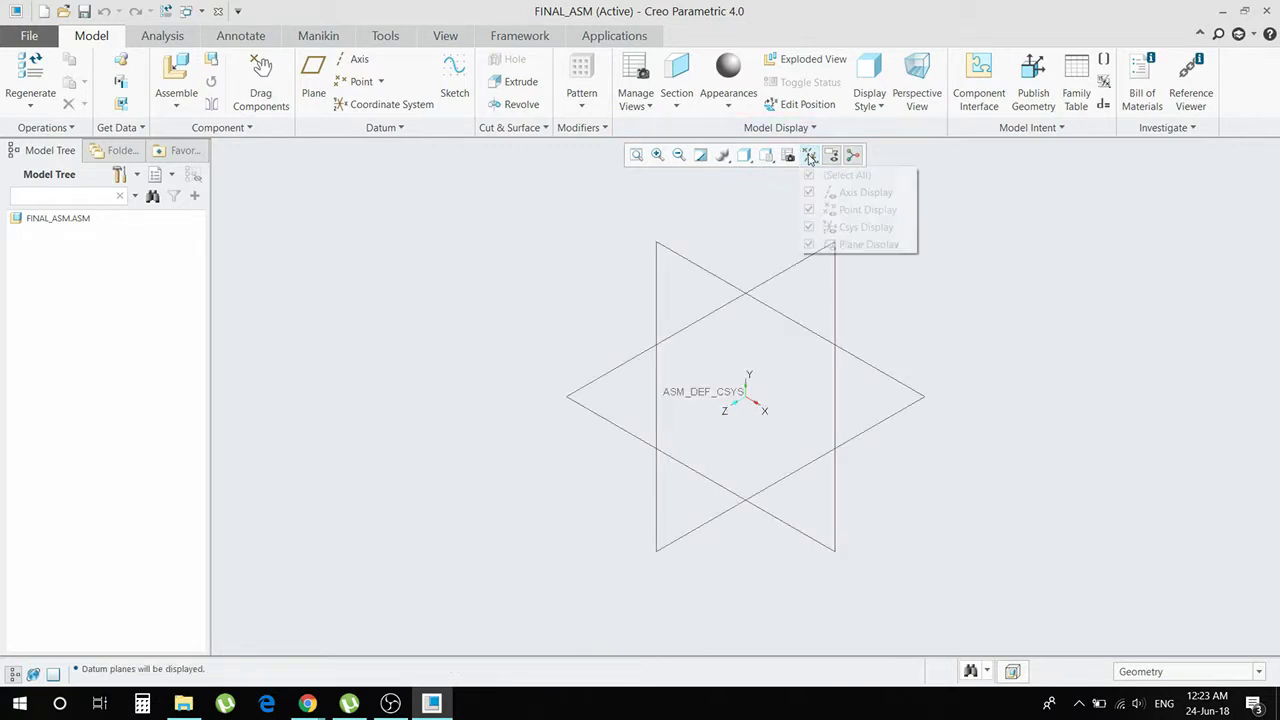
click(840, 232)
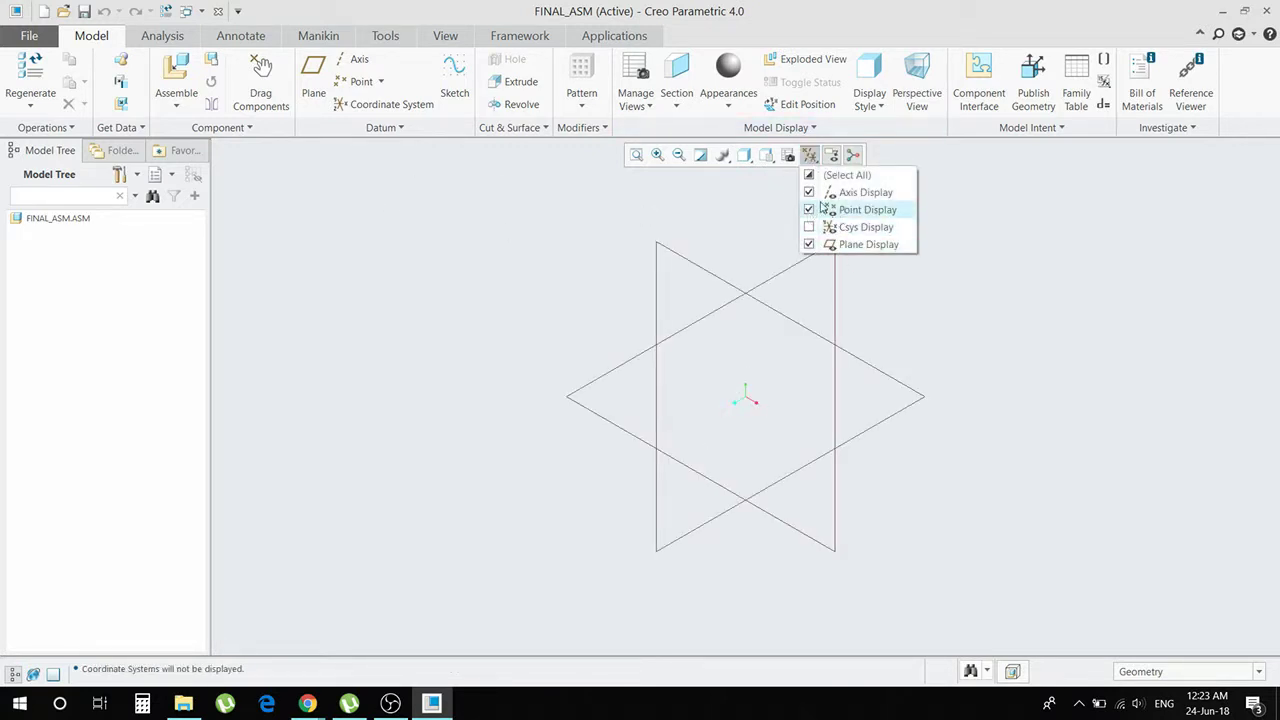
Assemble the ring prt0001.prt at the Default position.
click(176, 72)
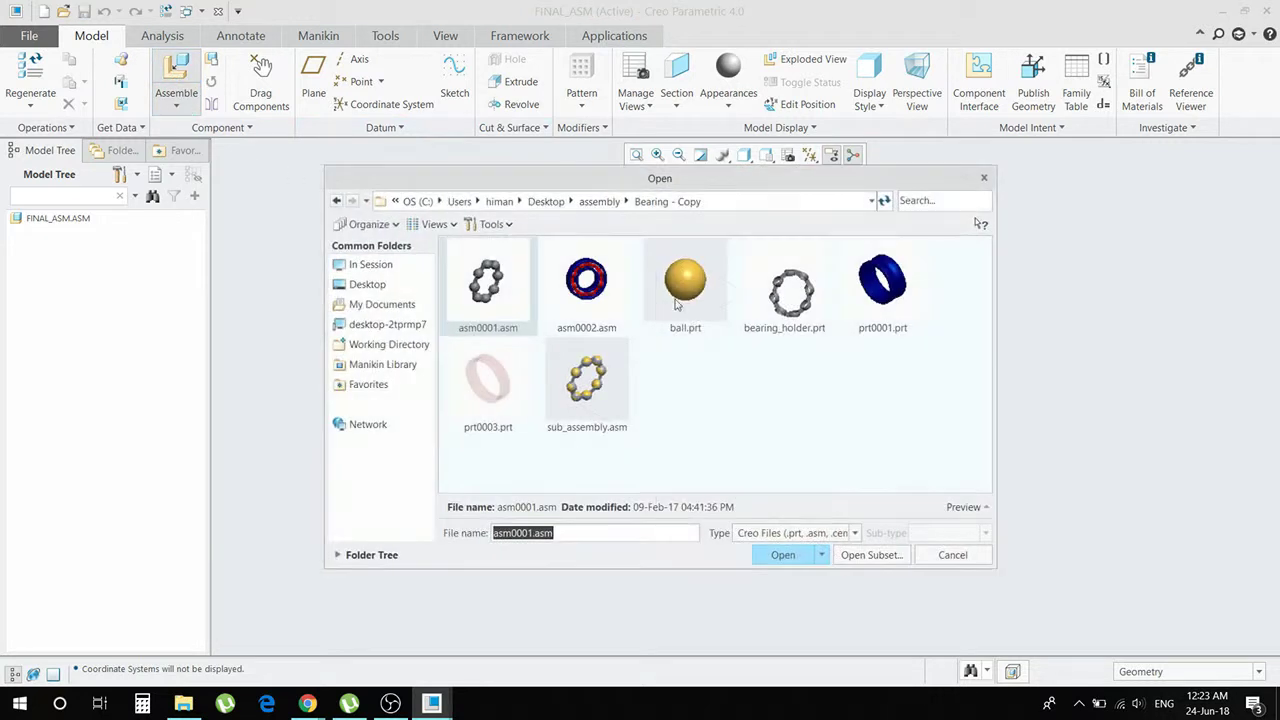
click(883, 285)
click(783, 555)
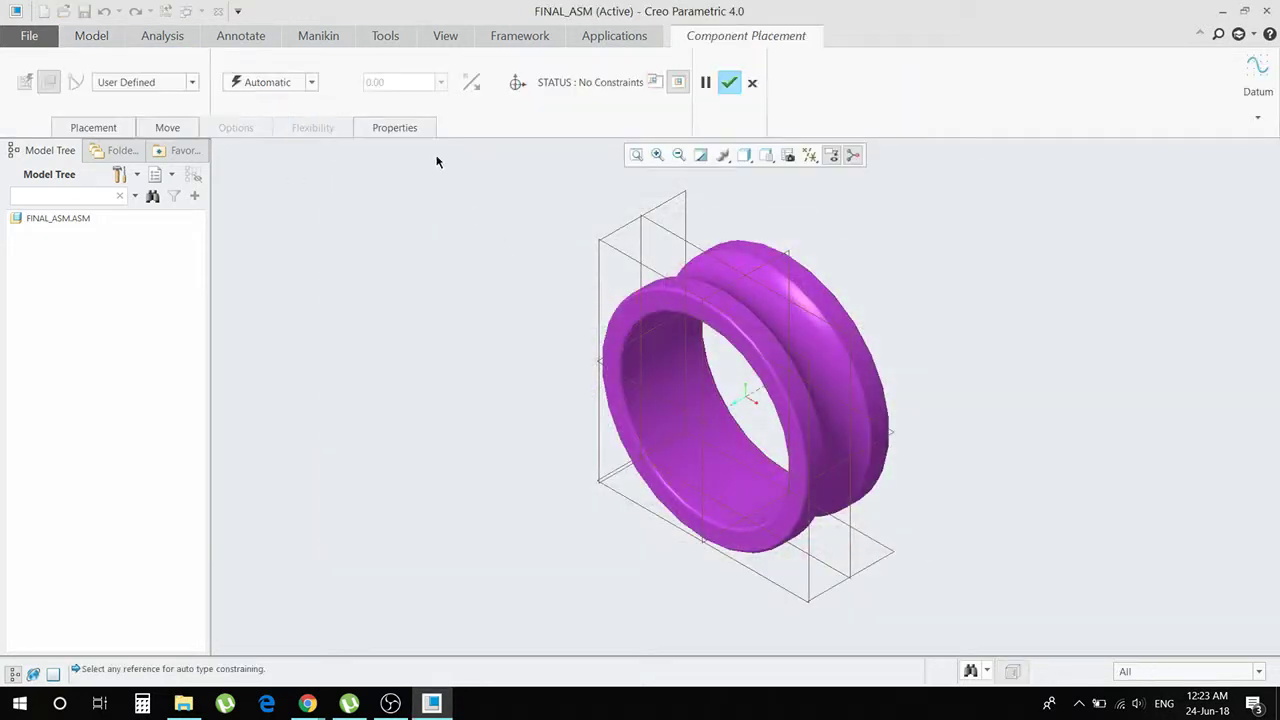
click(310, 82)
click(290, 249)
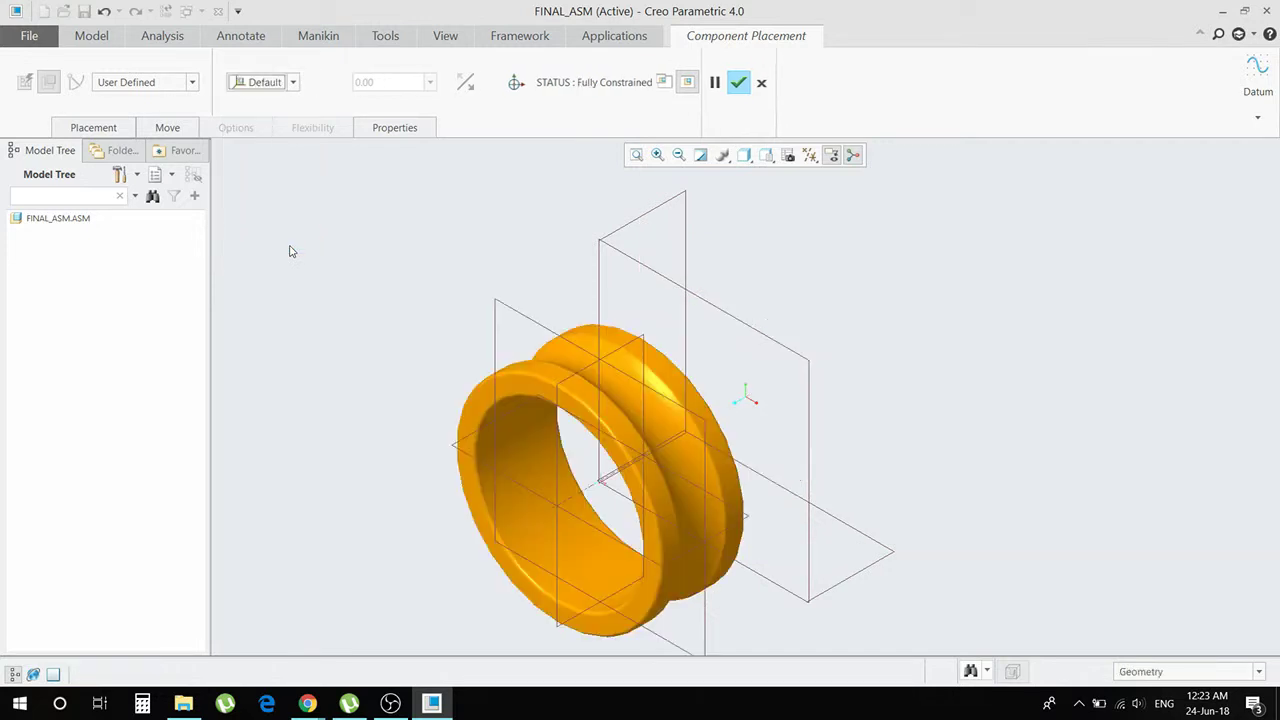
click(742, 84)
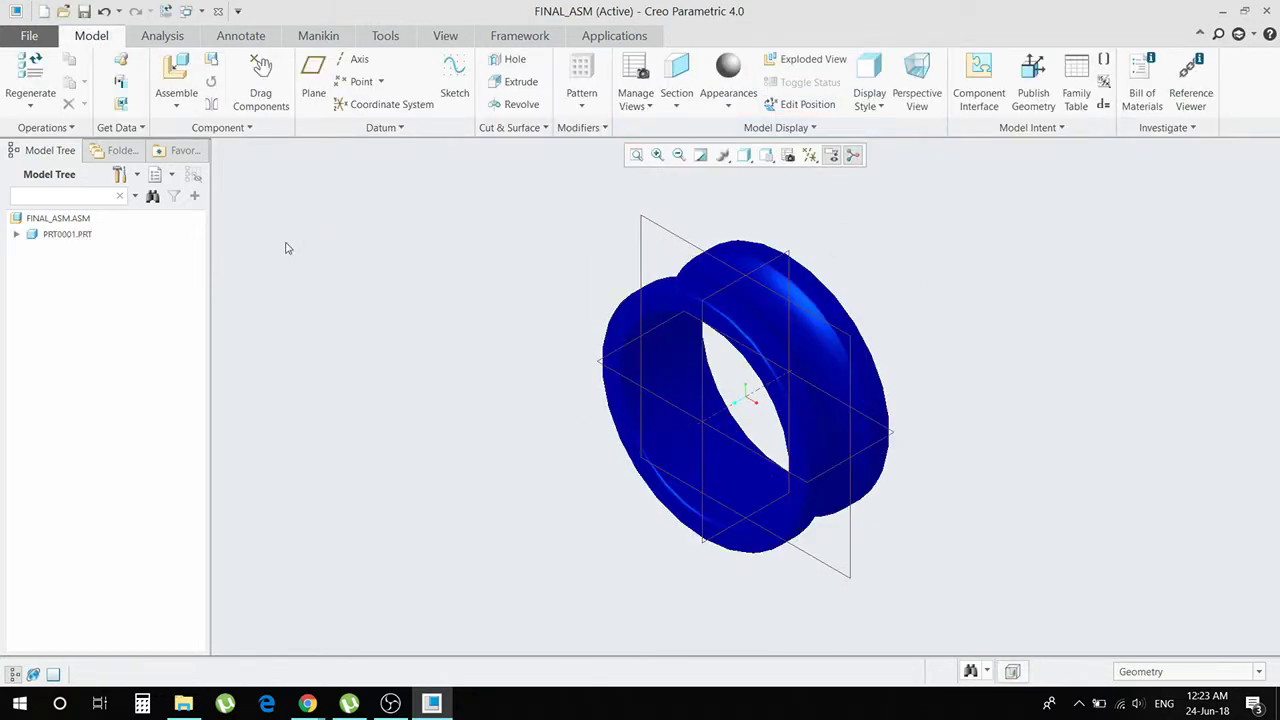
click(165, 72)
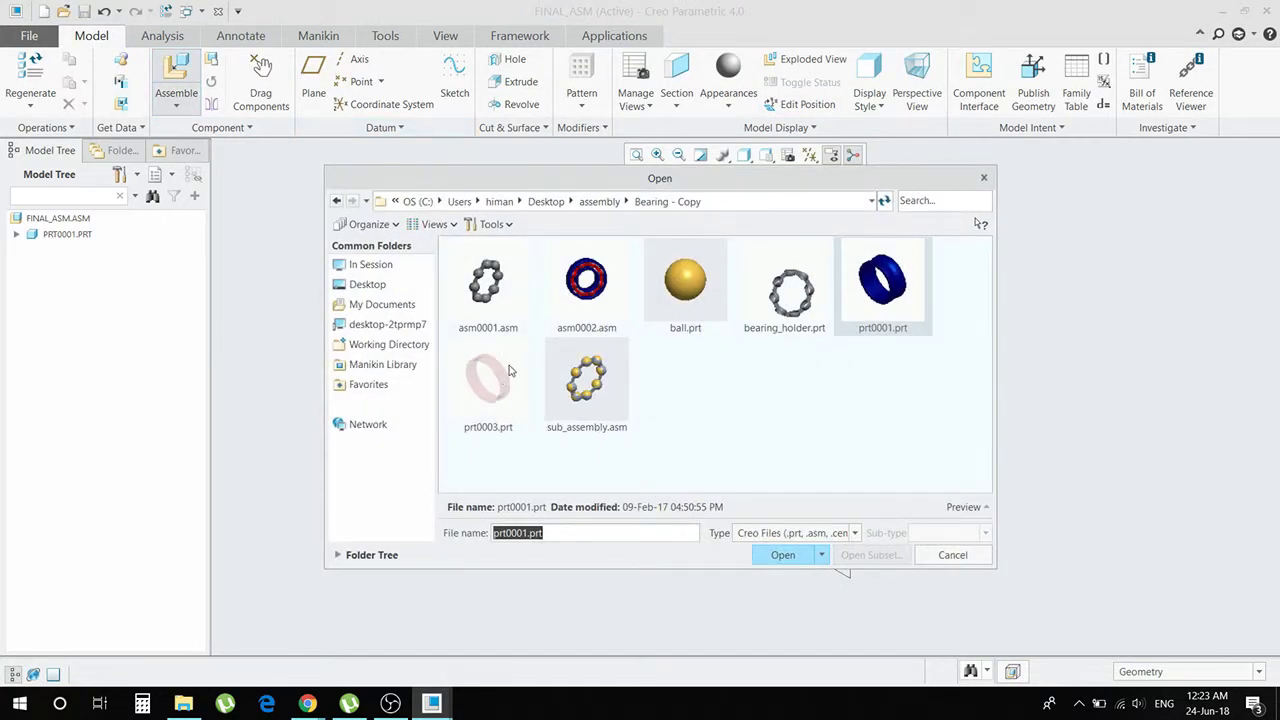
Load sub_assembly.asm and make its axis coincident with the blue ring's axis.
click(590, 420)
click(781, 556)
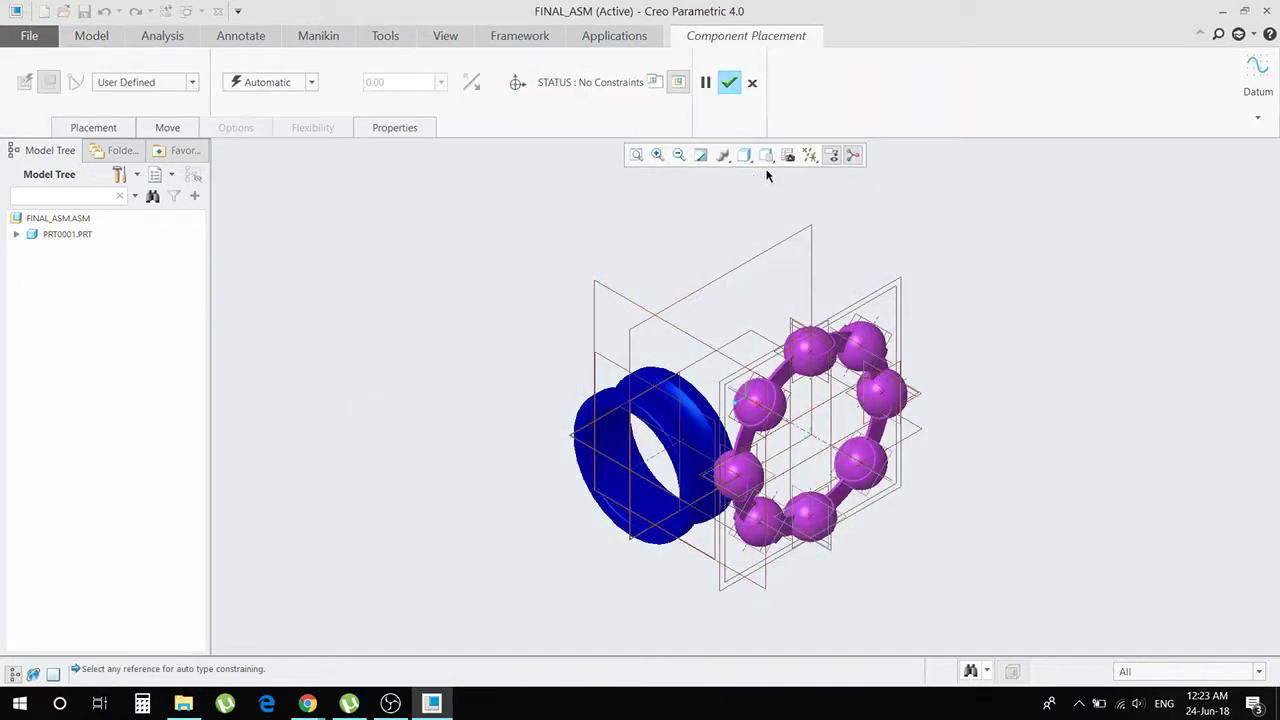
click(810, 155)
click(822, 176)
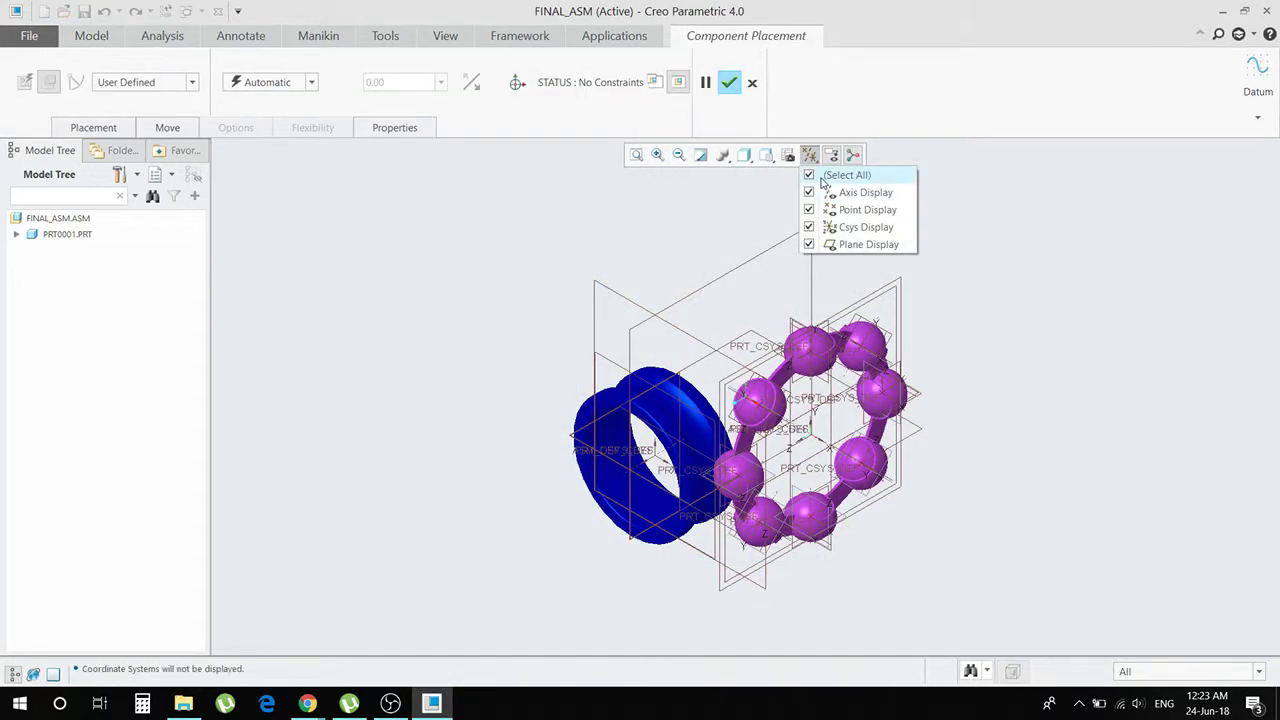
click(822, 176)
click(830, 192)
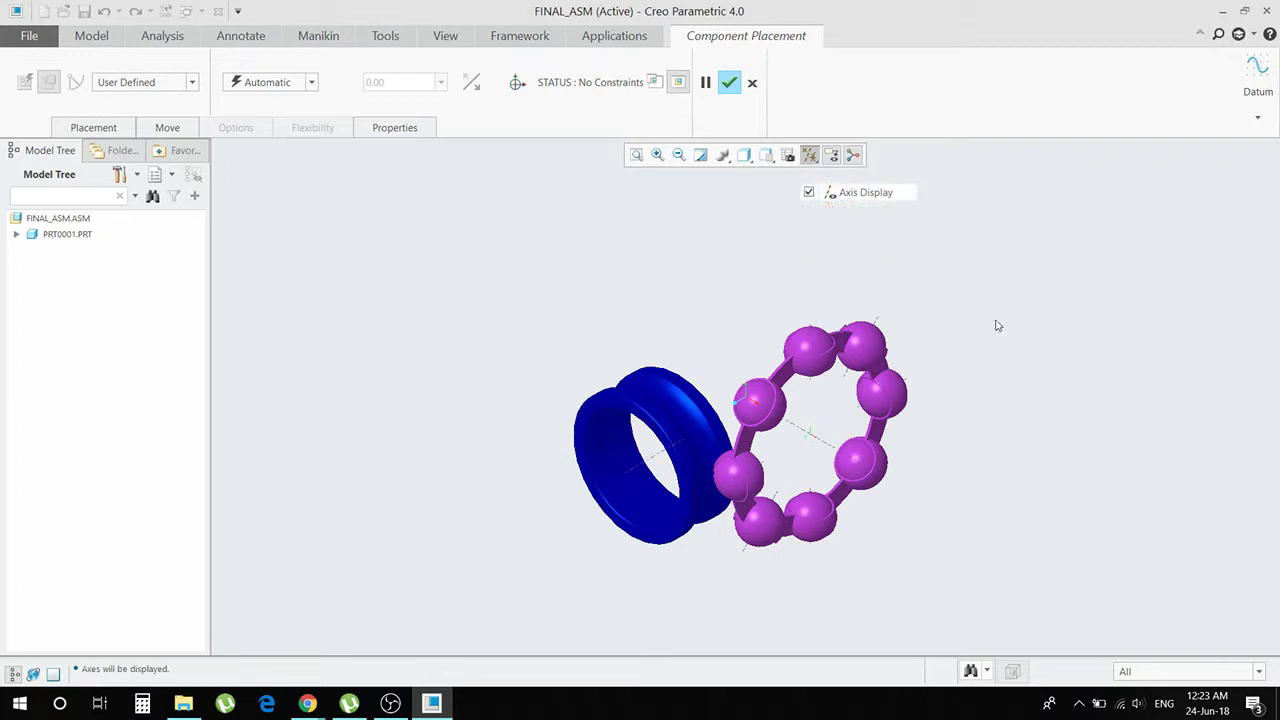
click(812, 435)
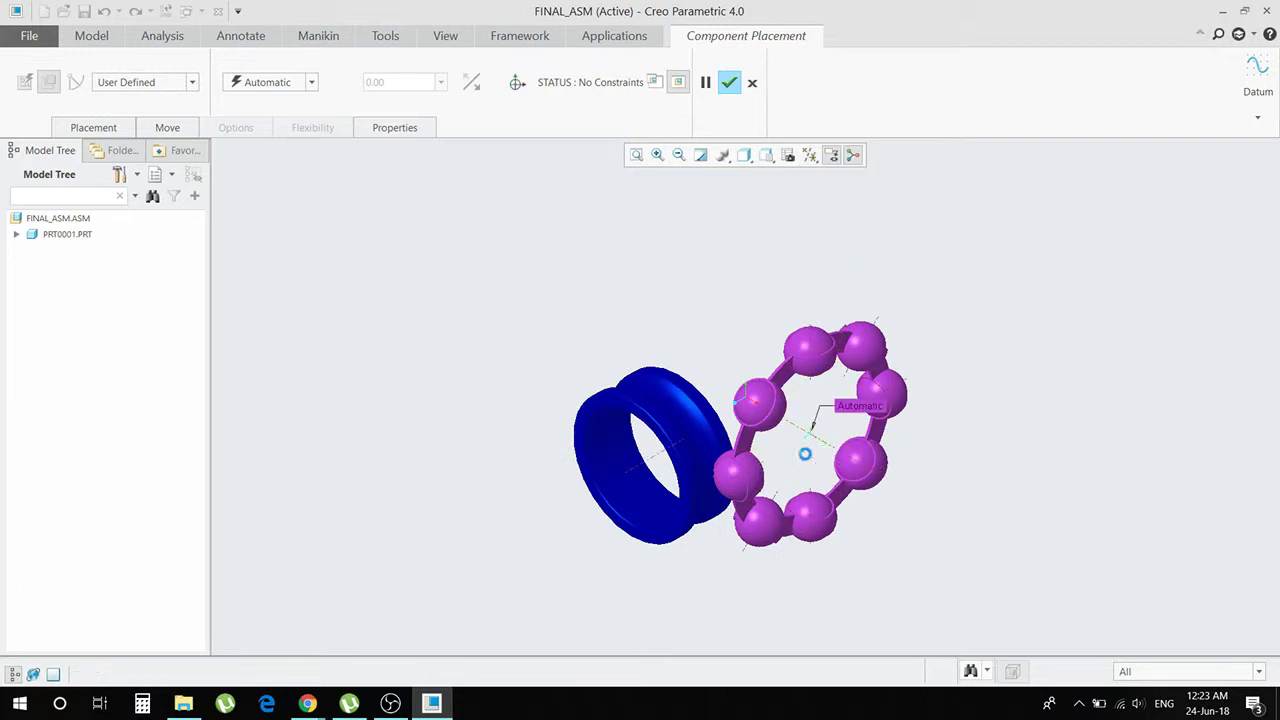
click(650, 462)
click(311, 82)
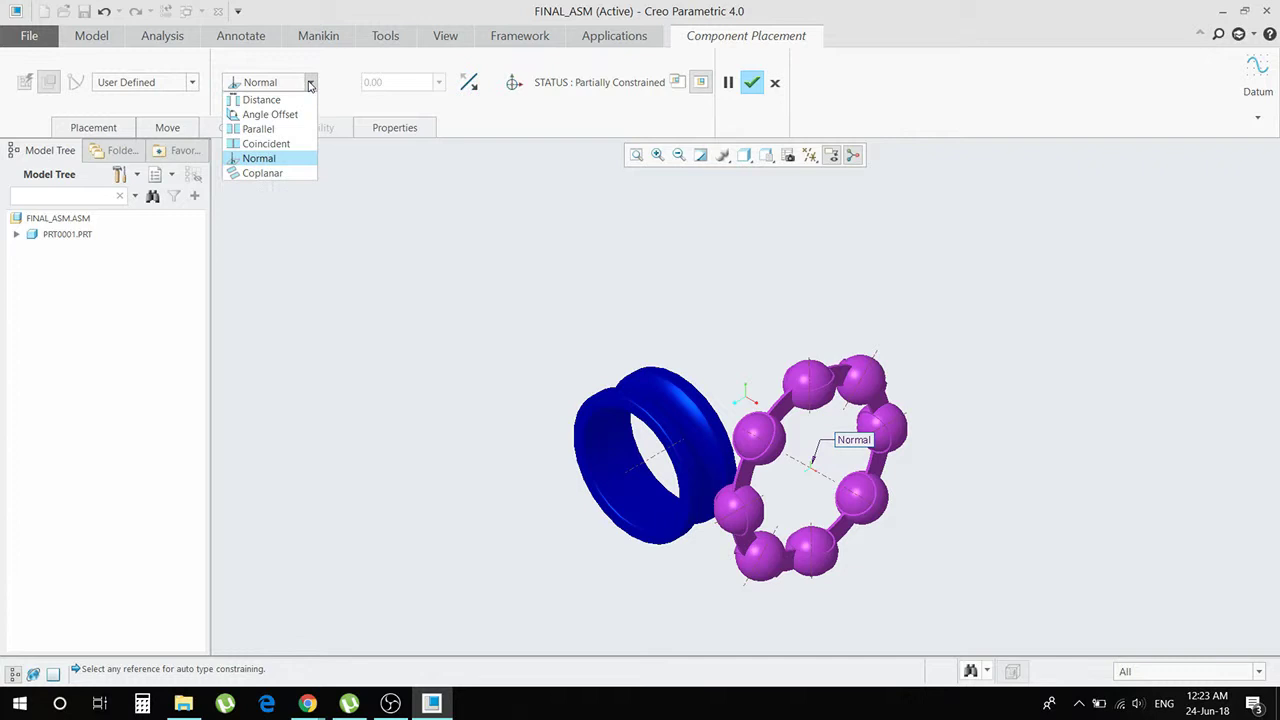
click(292, 143)
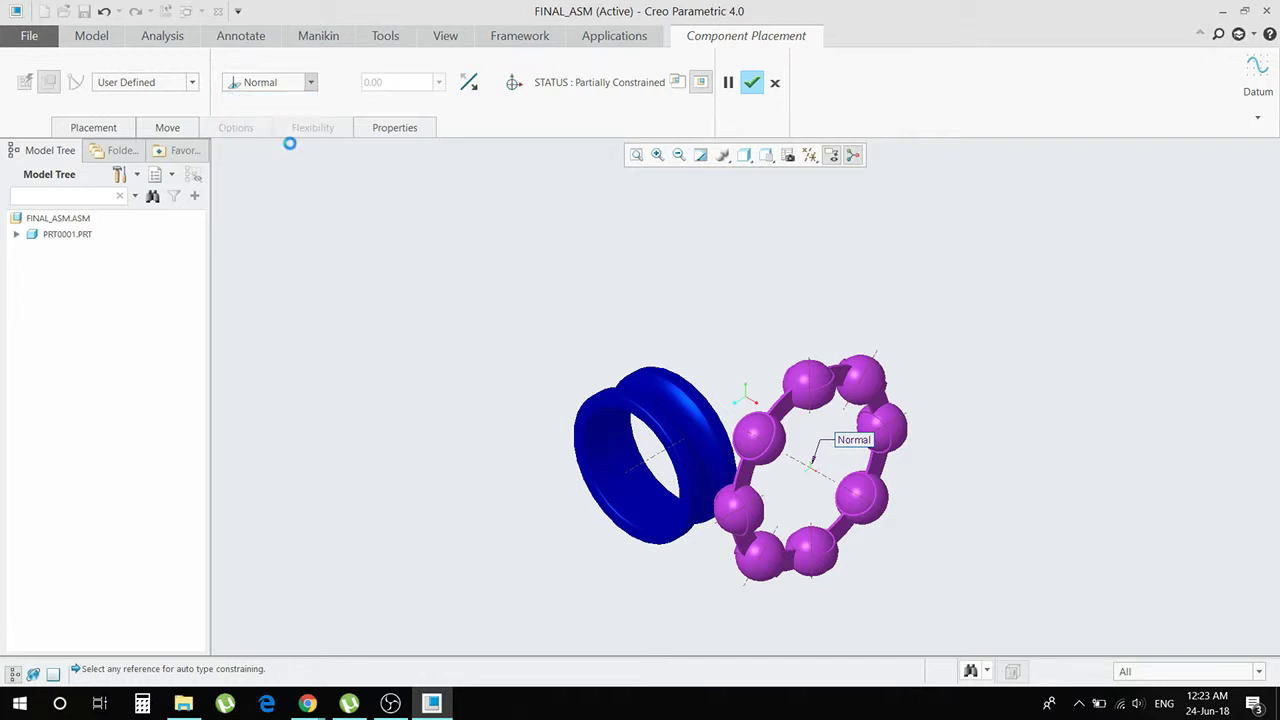
Make a pair of datum planes coincident to fully constrain the sub-assembly, then hide all datums.
click(809, 155)
click(845, 193)
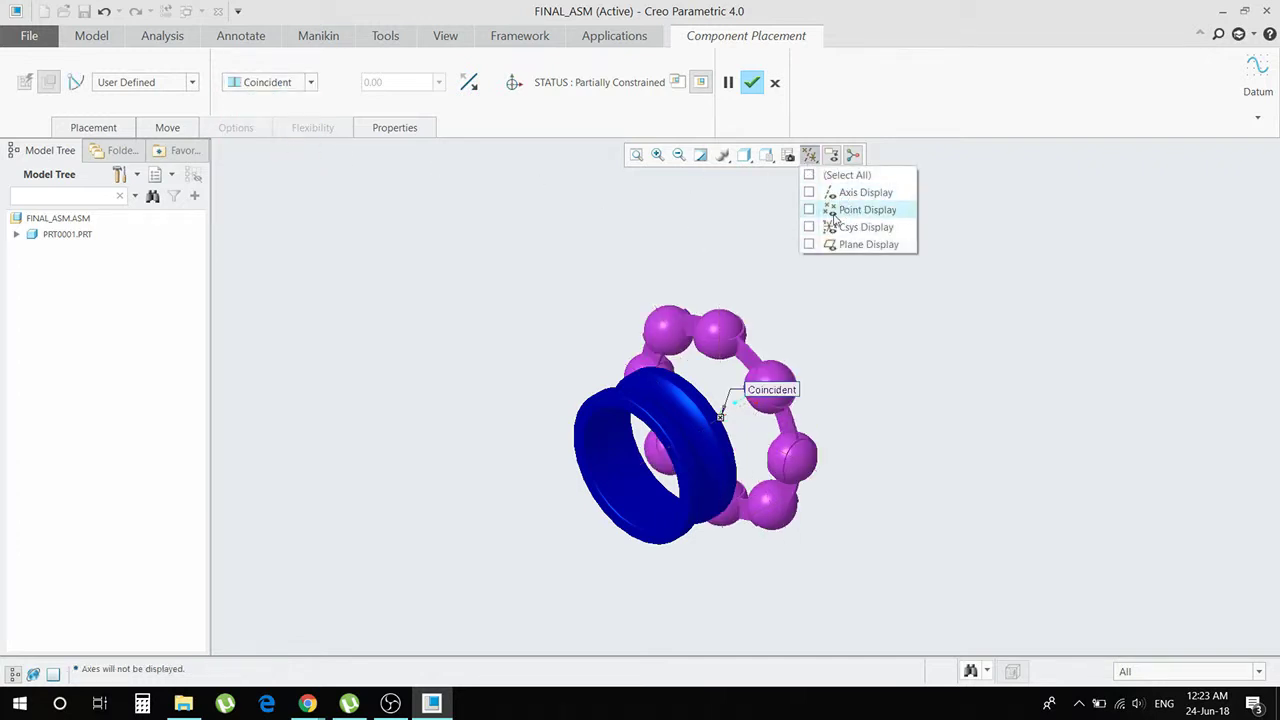
click(850, 244)
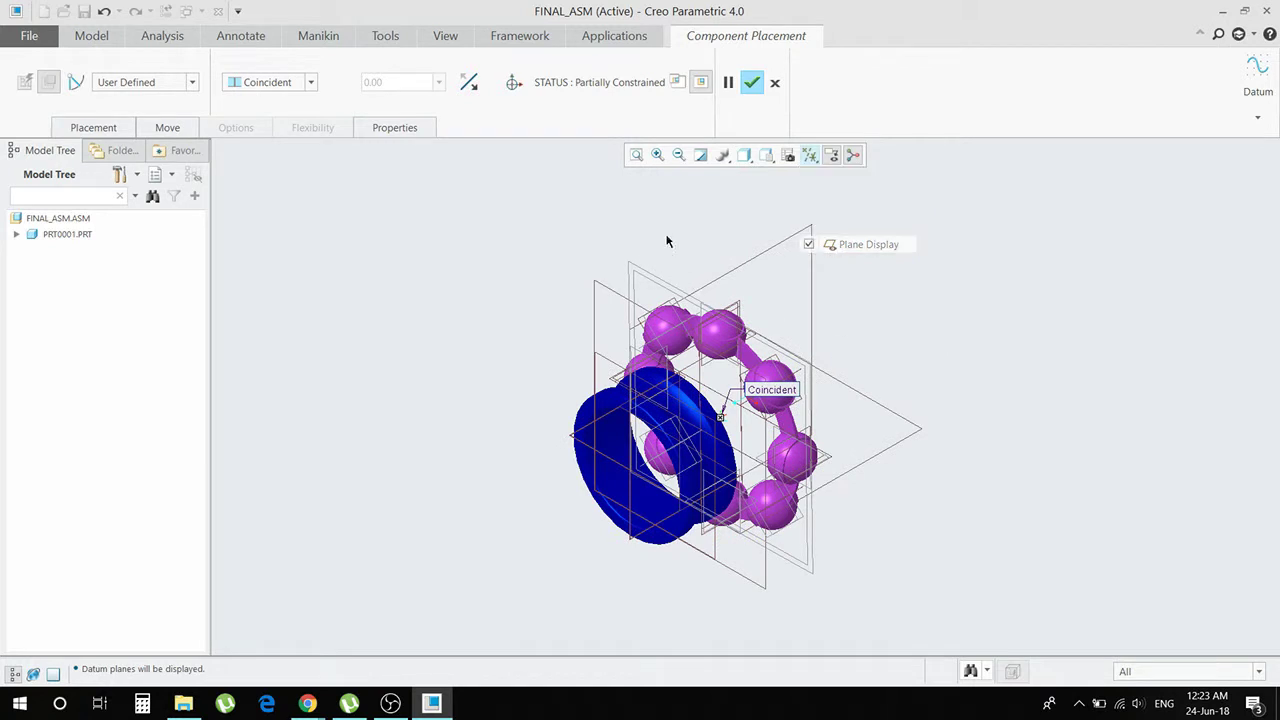
click(646, 272)
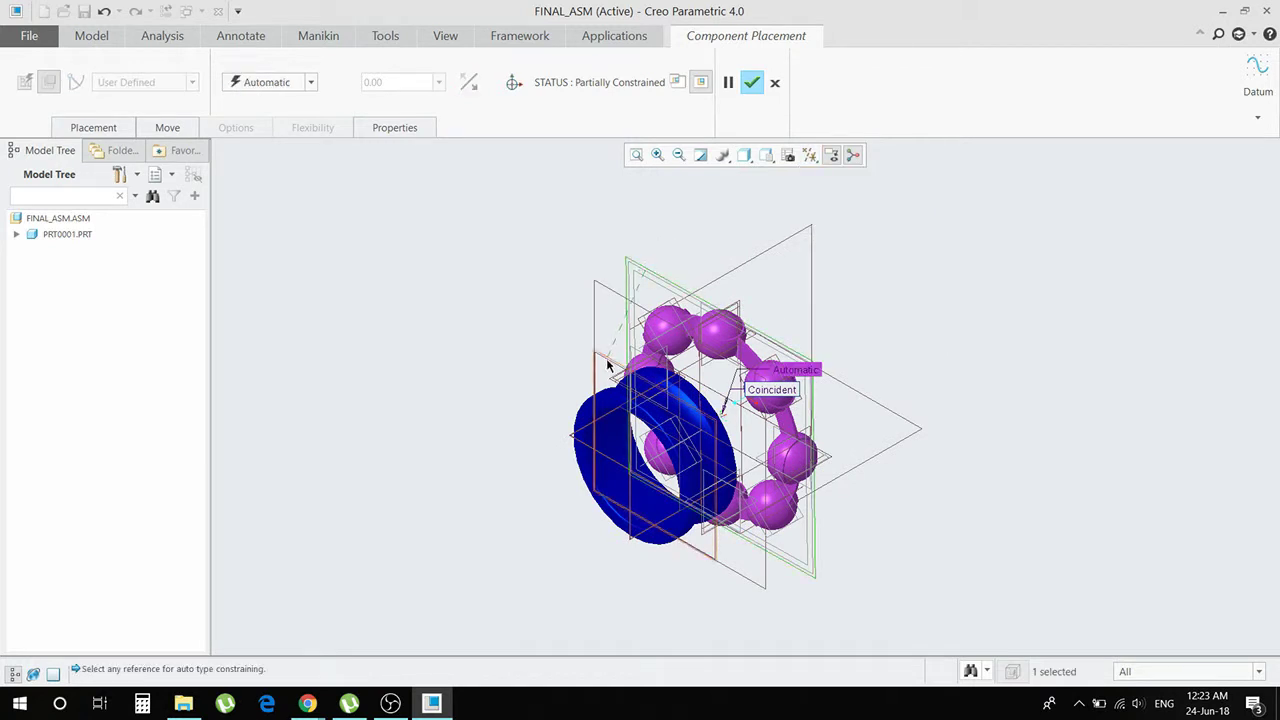
click(606, 365)
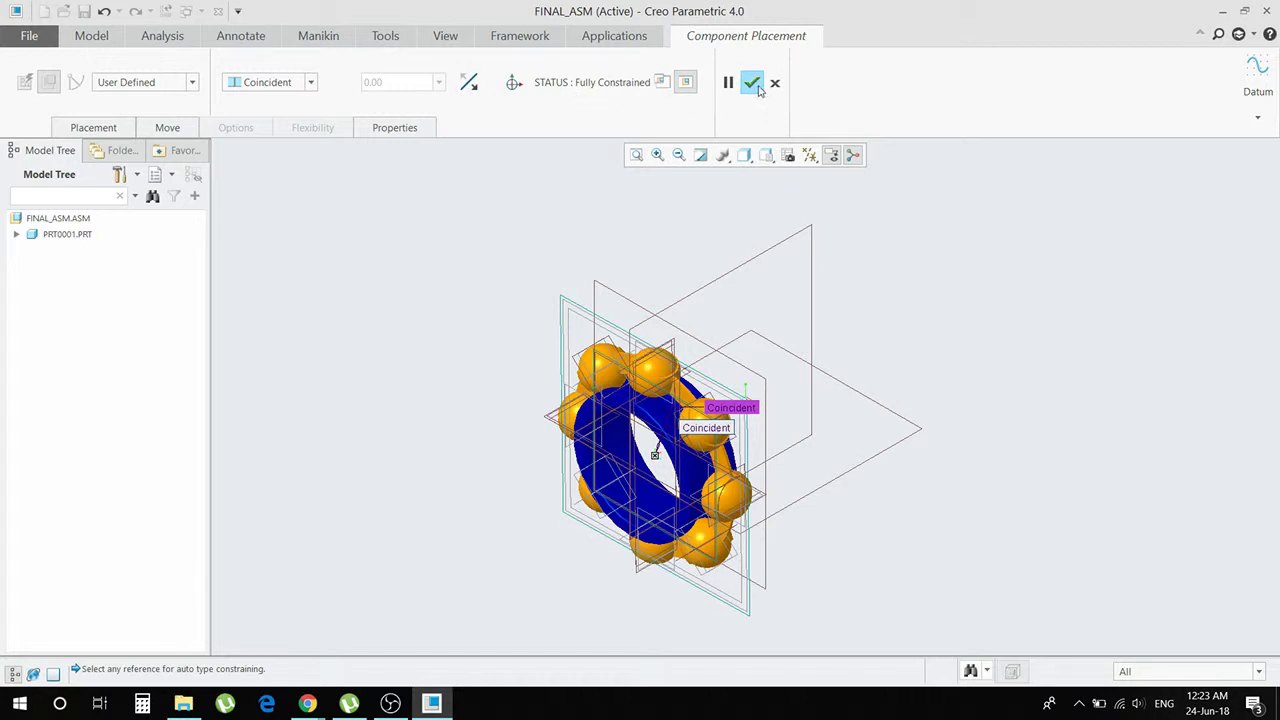
click(756, 87)
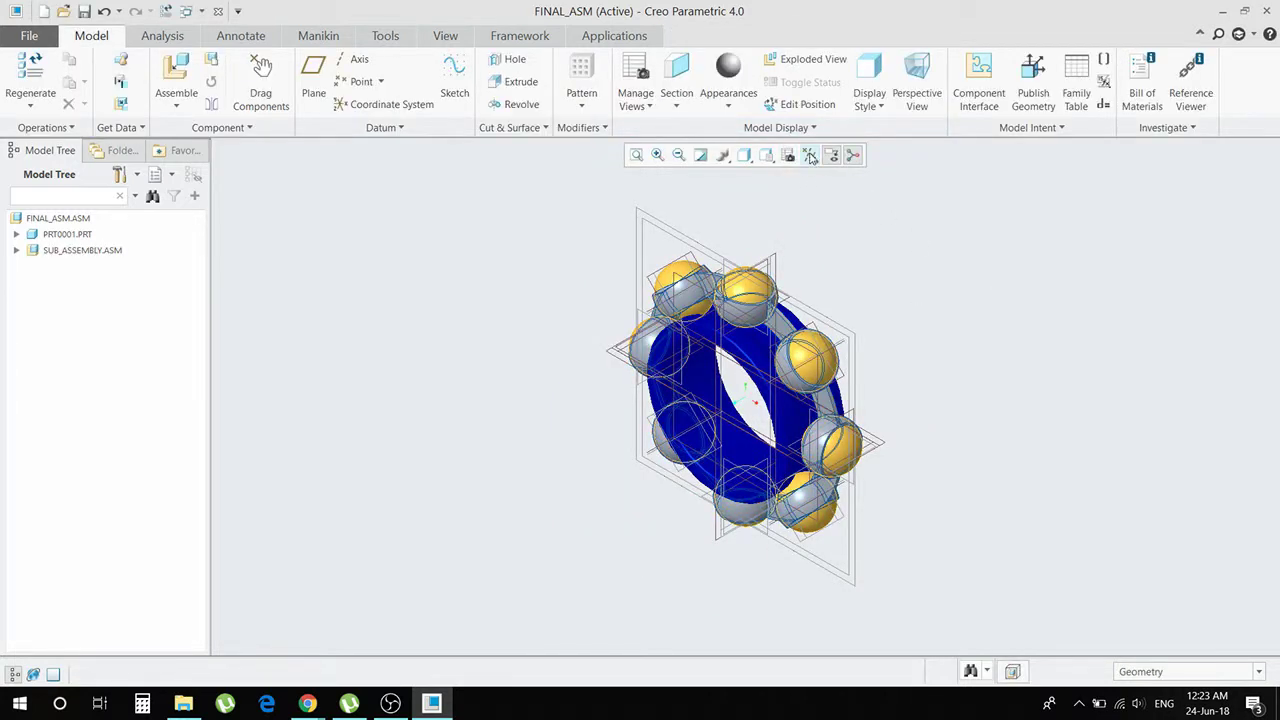
click(810, 155)
click(809, 175)
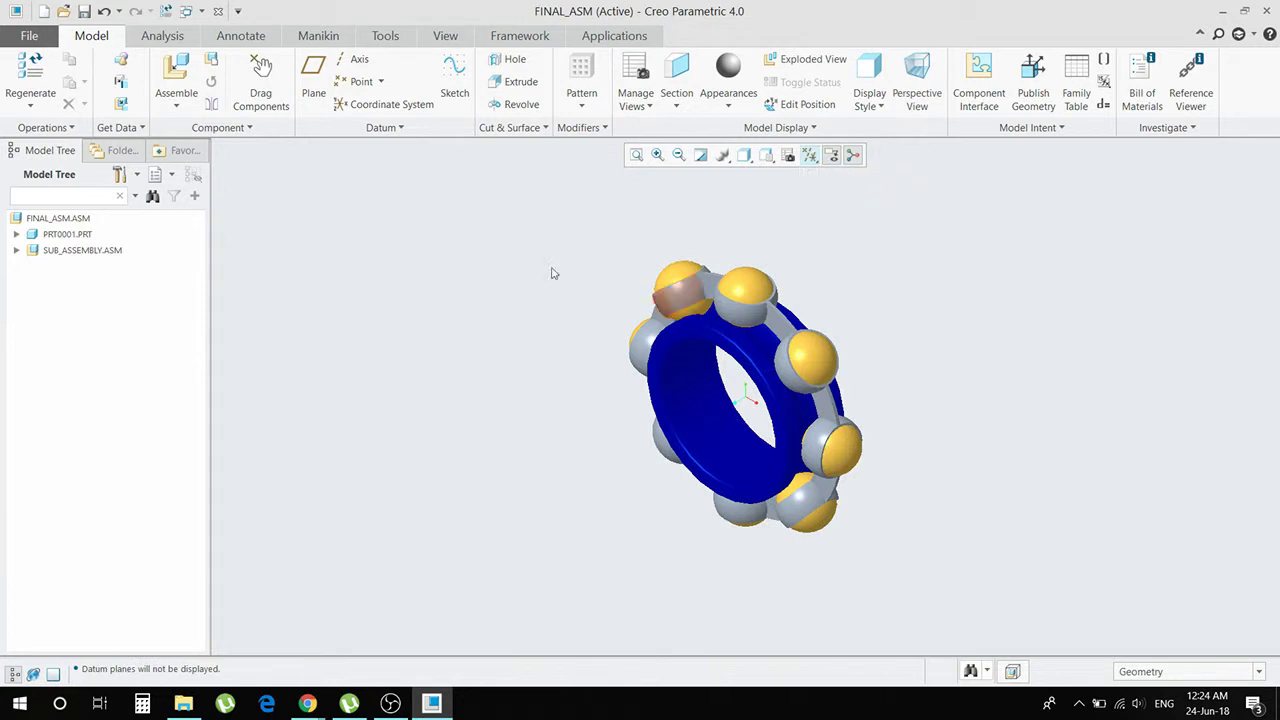
Bring the outer ring part prt0003.prt into the assembly for placement.
click(176, 75)
click(518, 405)
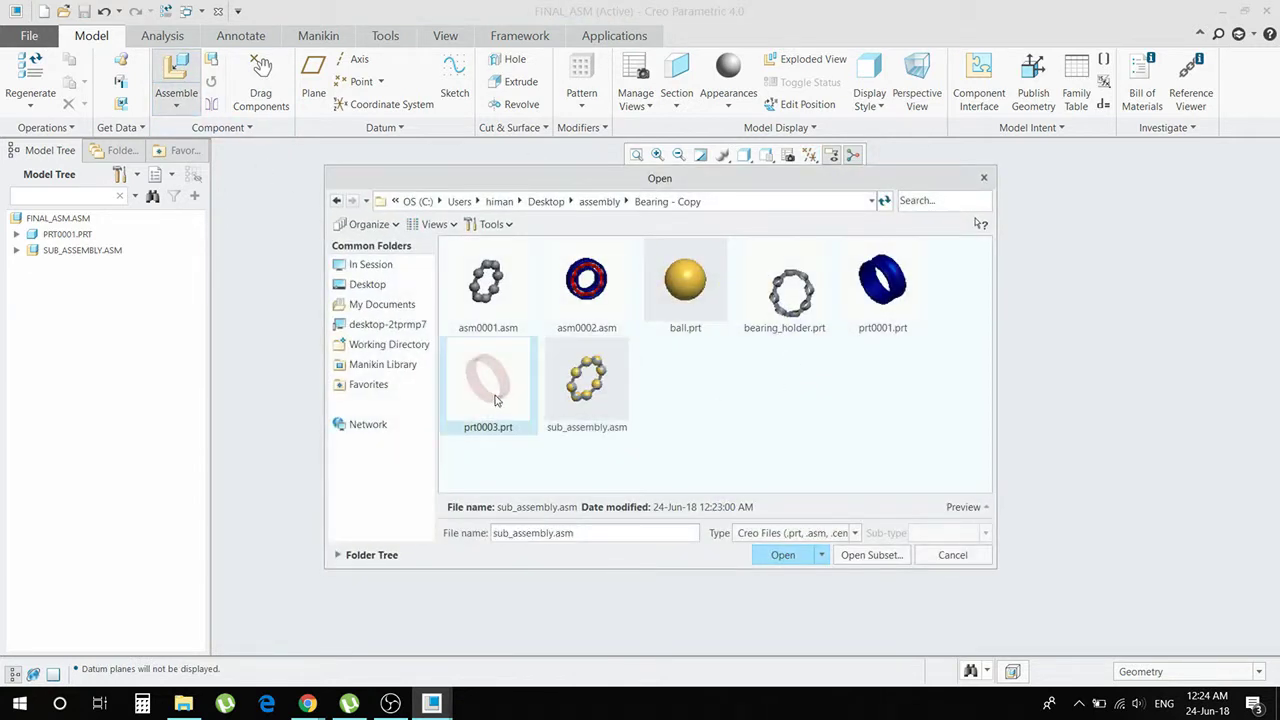
click(781, 554)
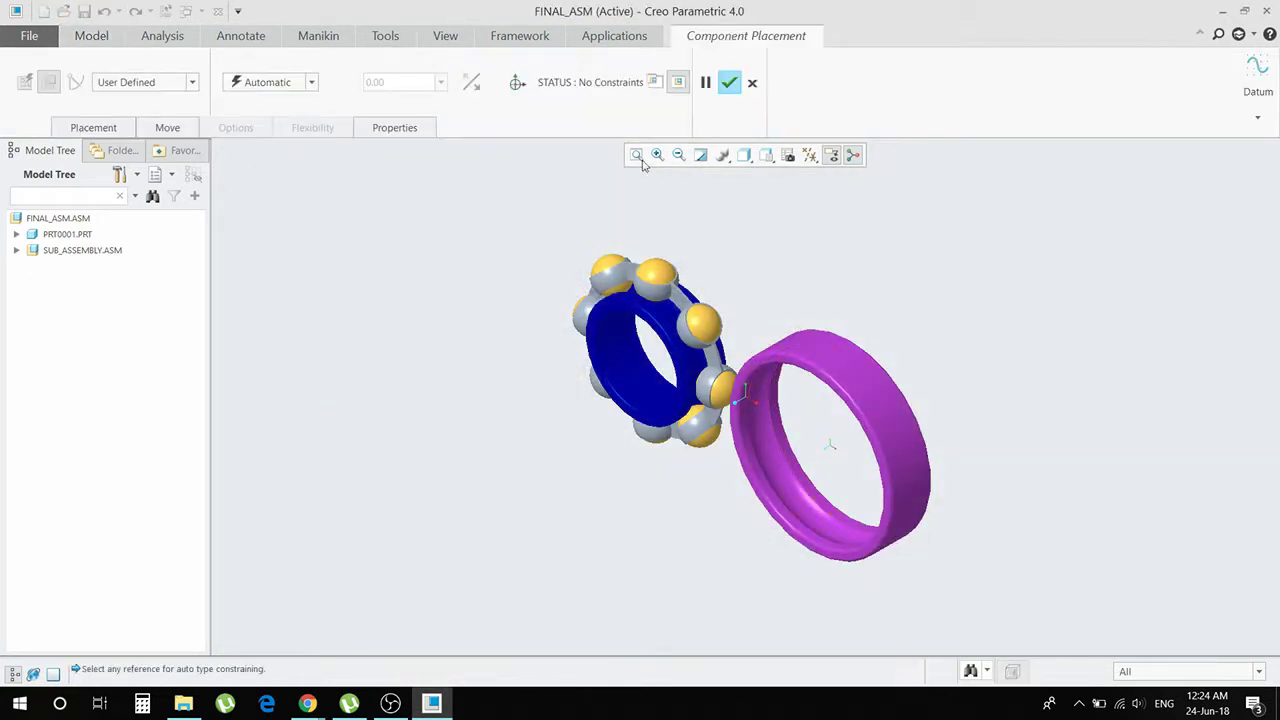
click(517, 83)
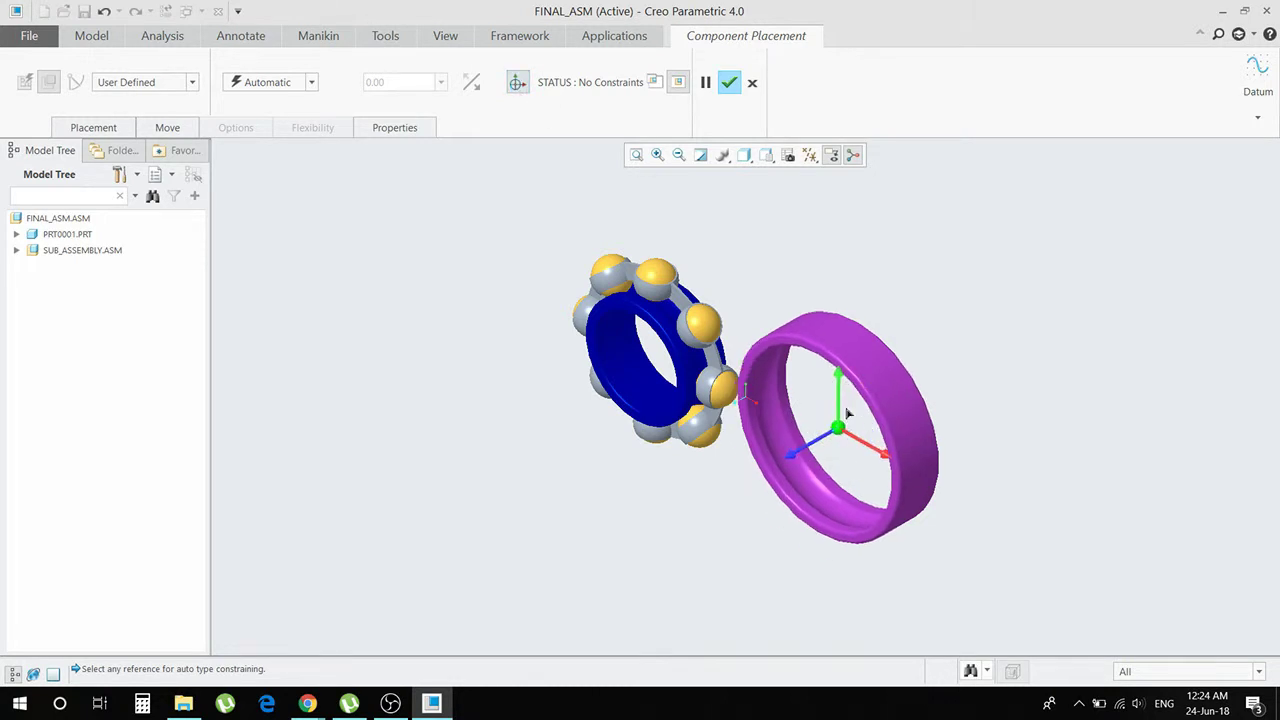
Make the ring's axis coincident with the bearing's axis.
click(810, 155)
click(830, 192)
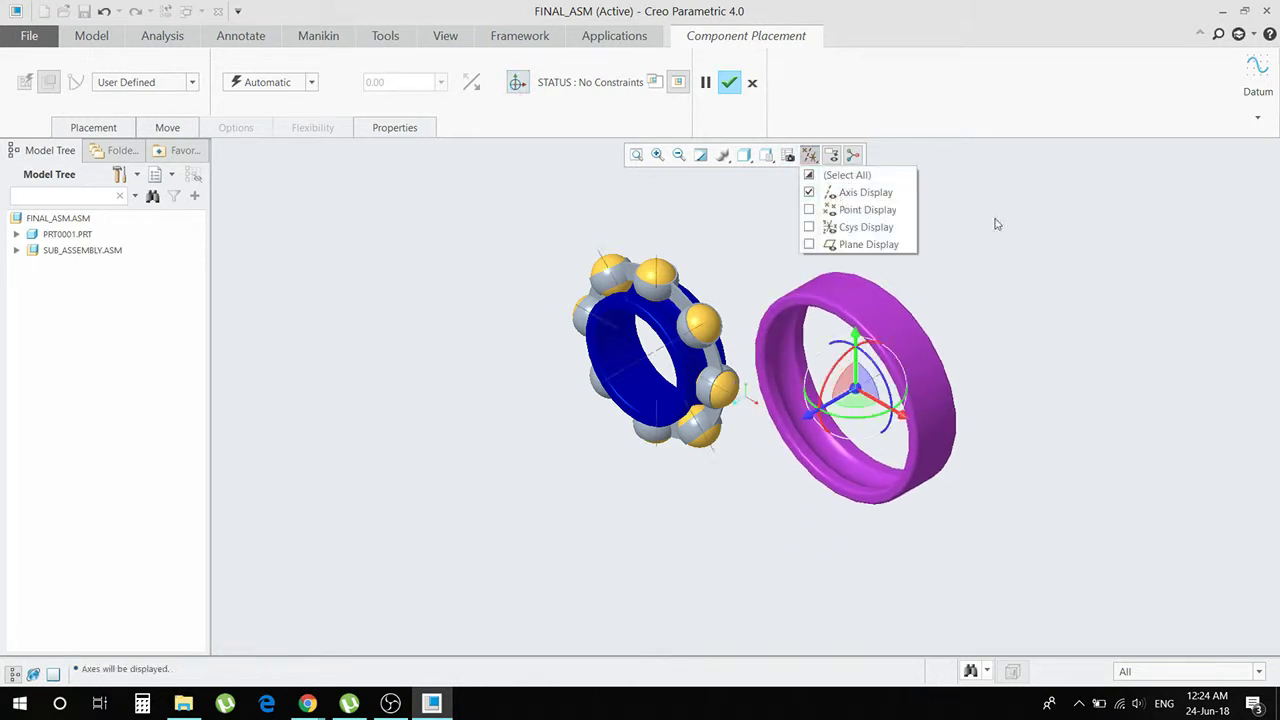
scroll(865, 395, up, 3)
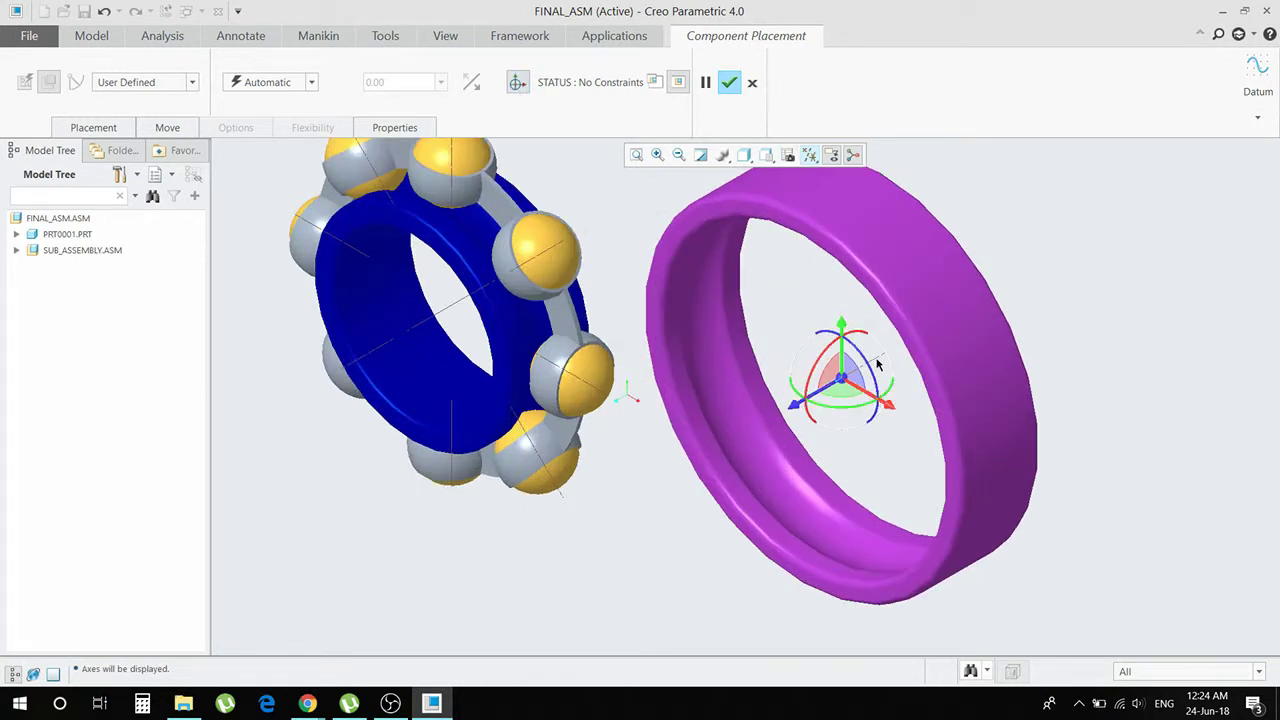
click(459, 305)
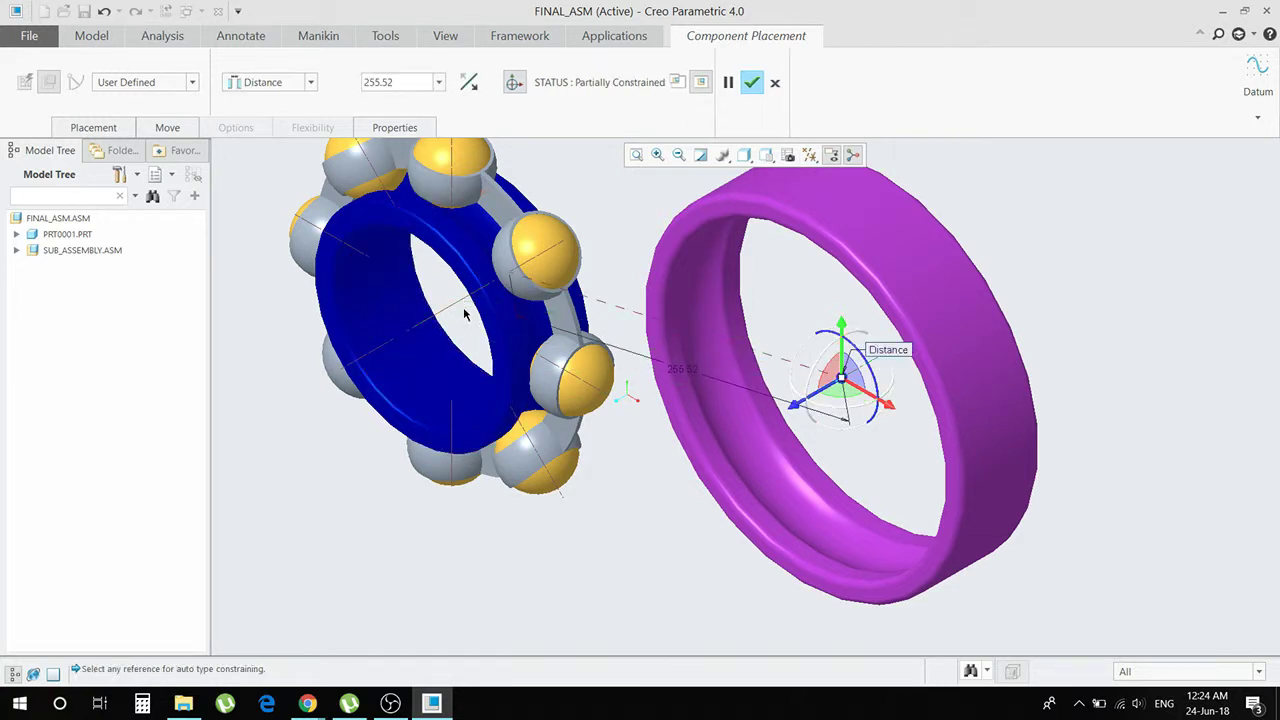
click(311, 82)
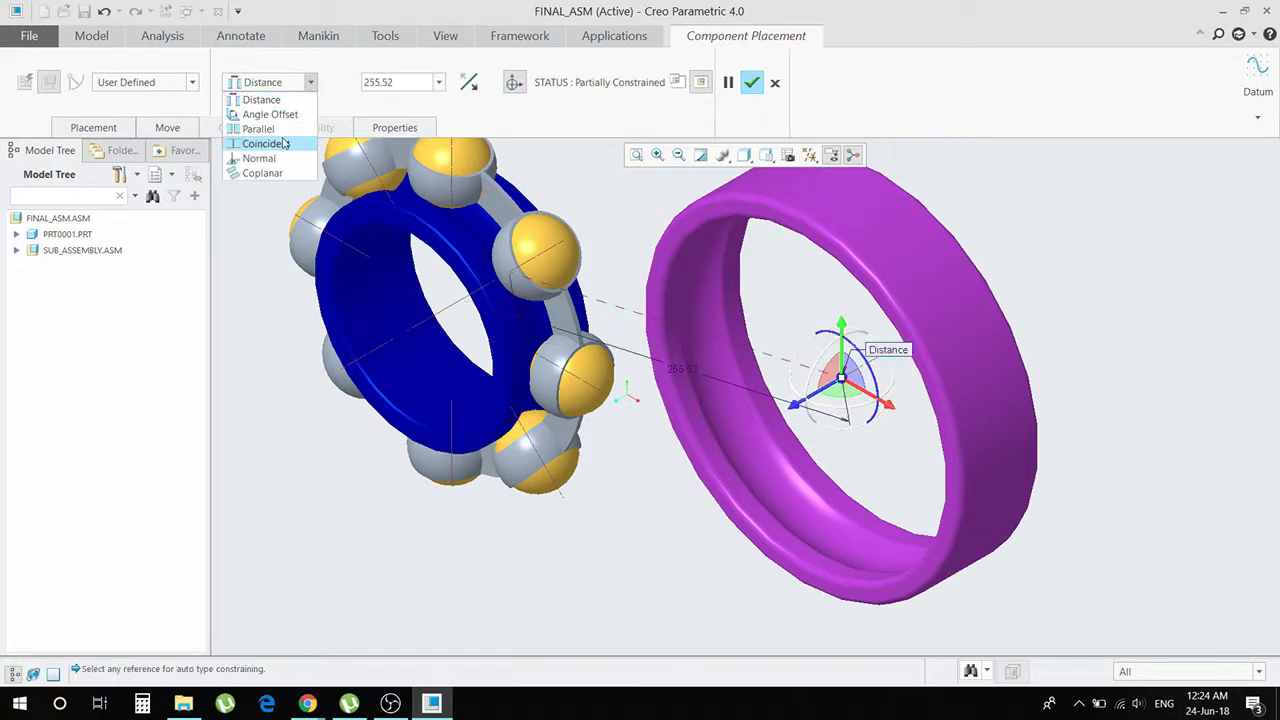
click(265, 143)
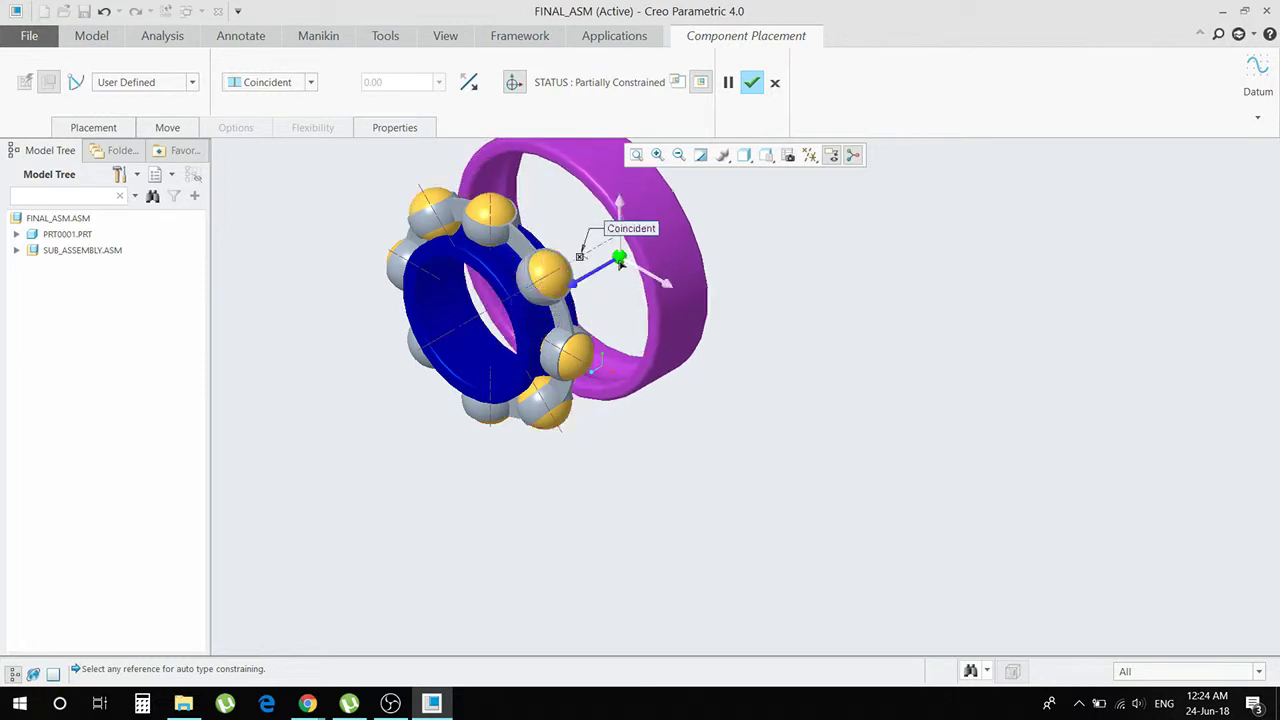
Make a matching pair of datum planes coincident to fully constrain the outer ring.
middle_drag(528, 296, 620, 285)
scroll(620, 285, up, 2)
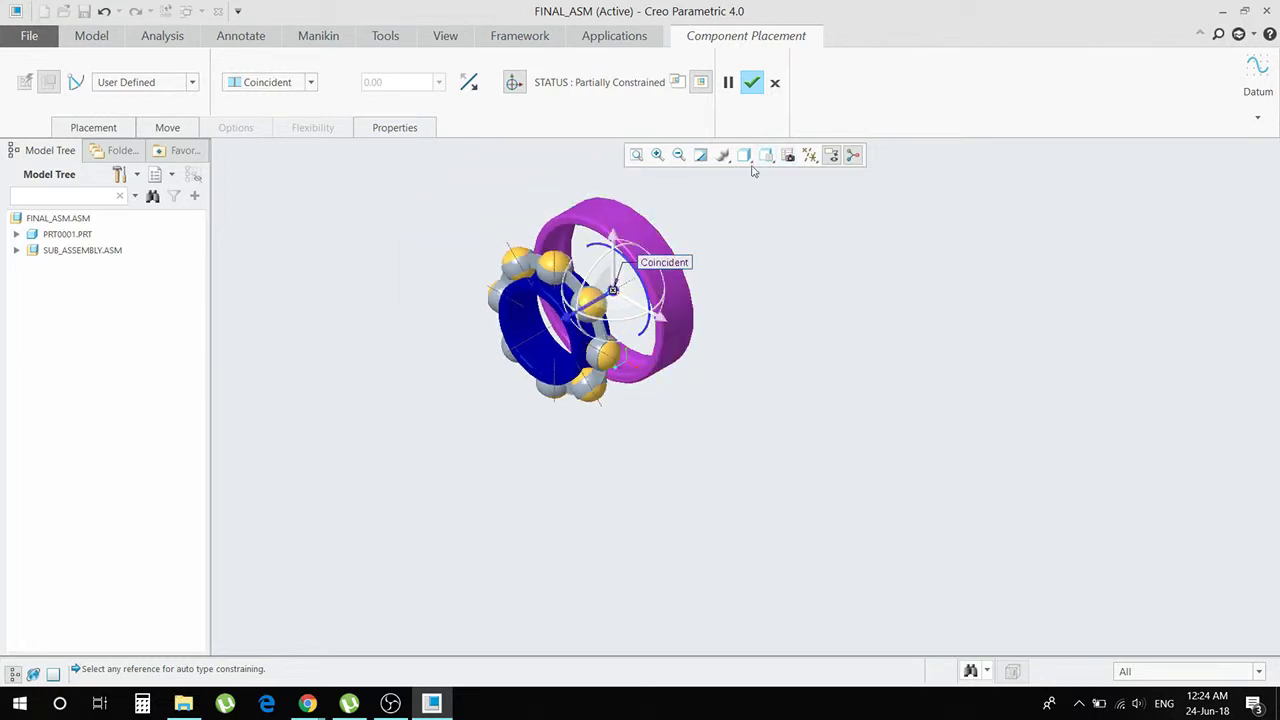
click(809, 158)
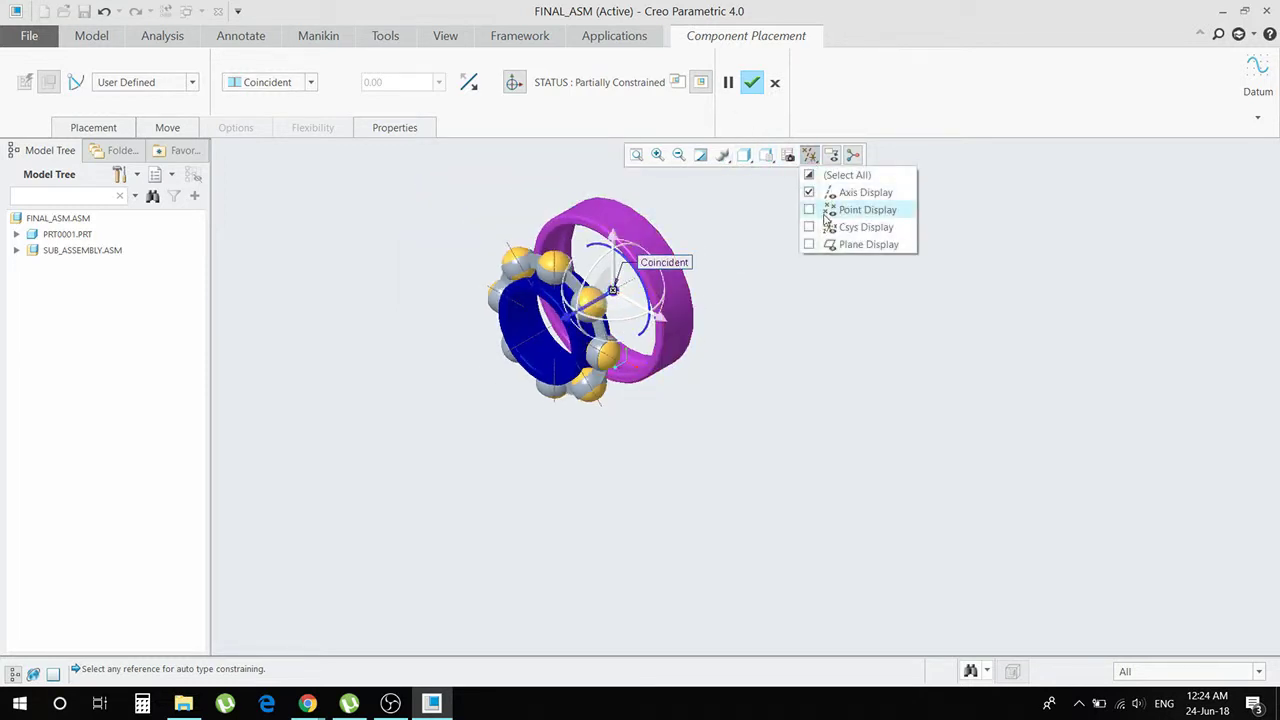
click(830, 192)
click(830, 244)
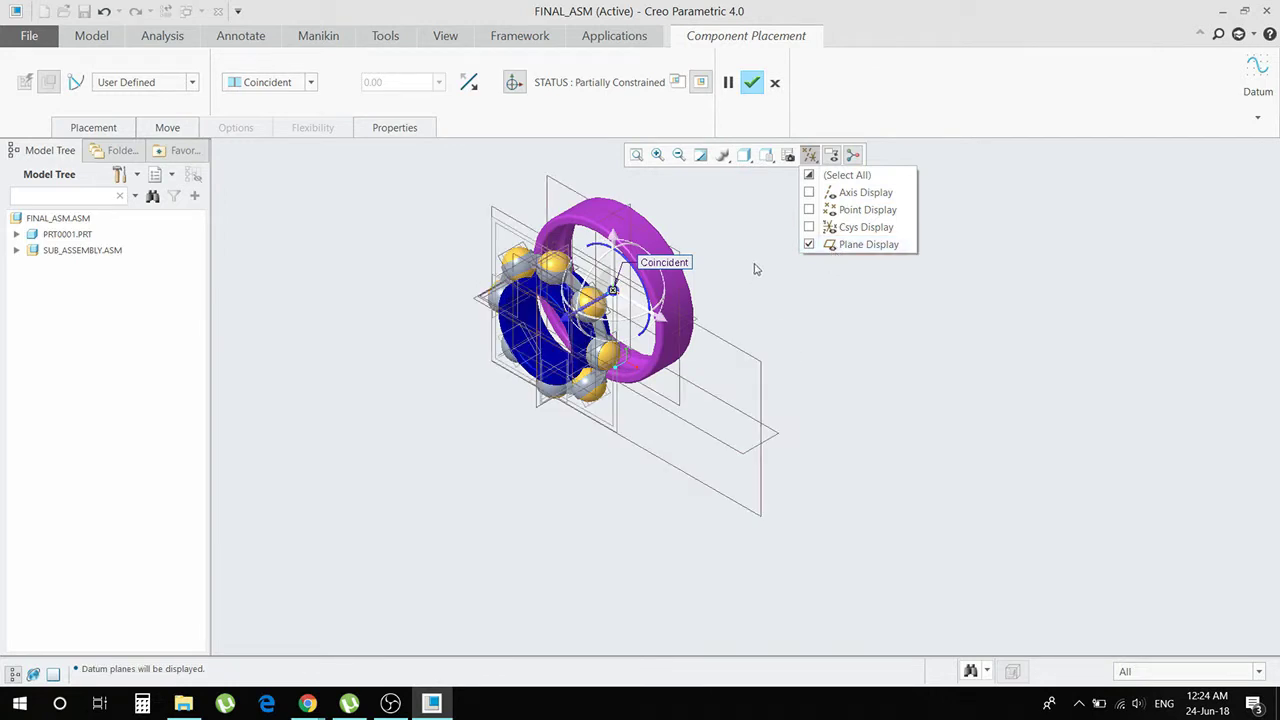
click(566, 188)
click(500, 228)
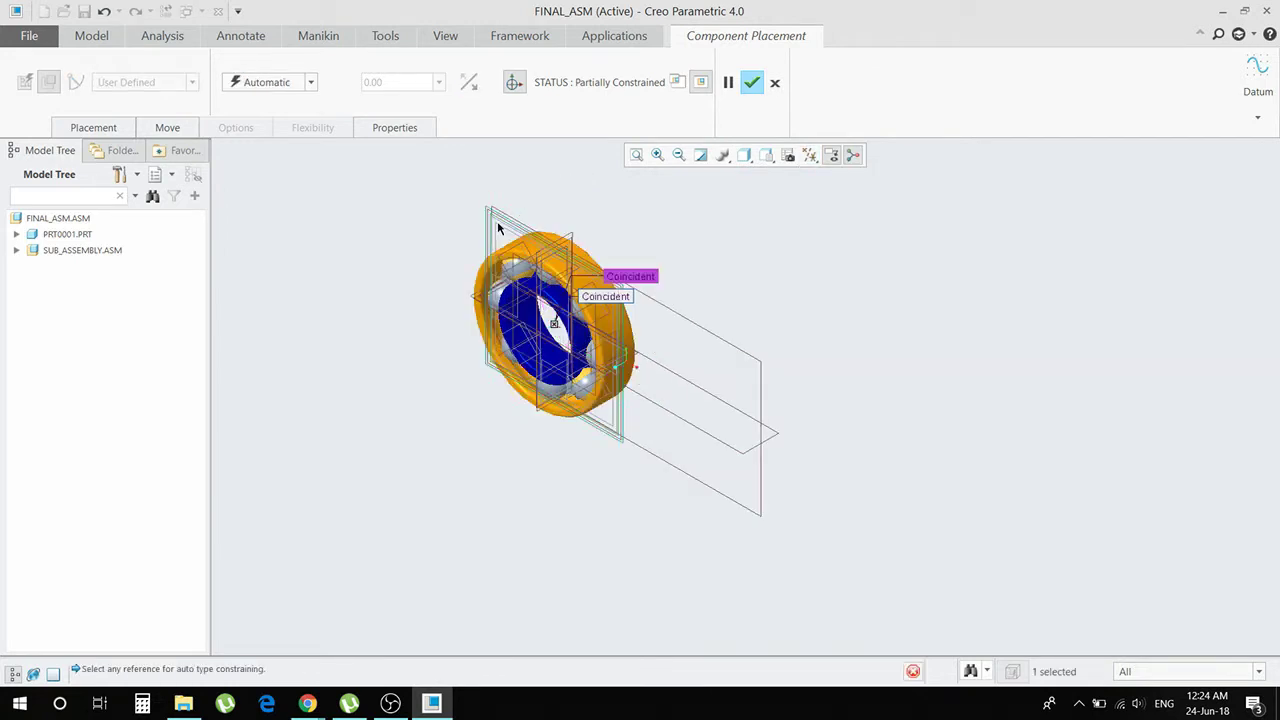
middle_click(554, 323)
key(ctrl+d)
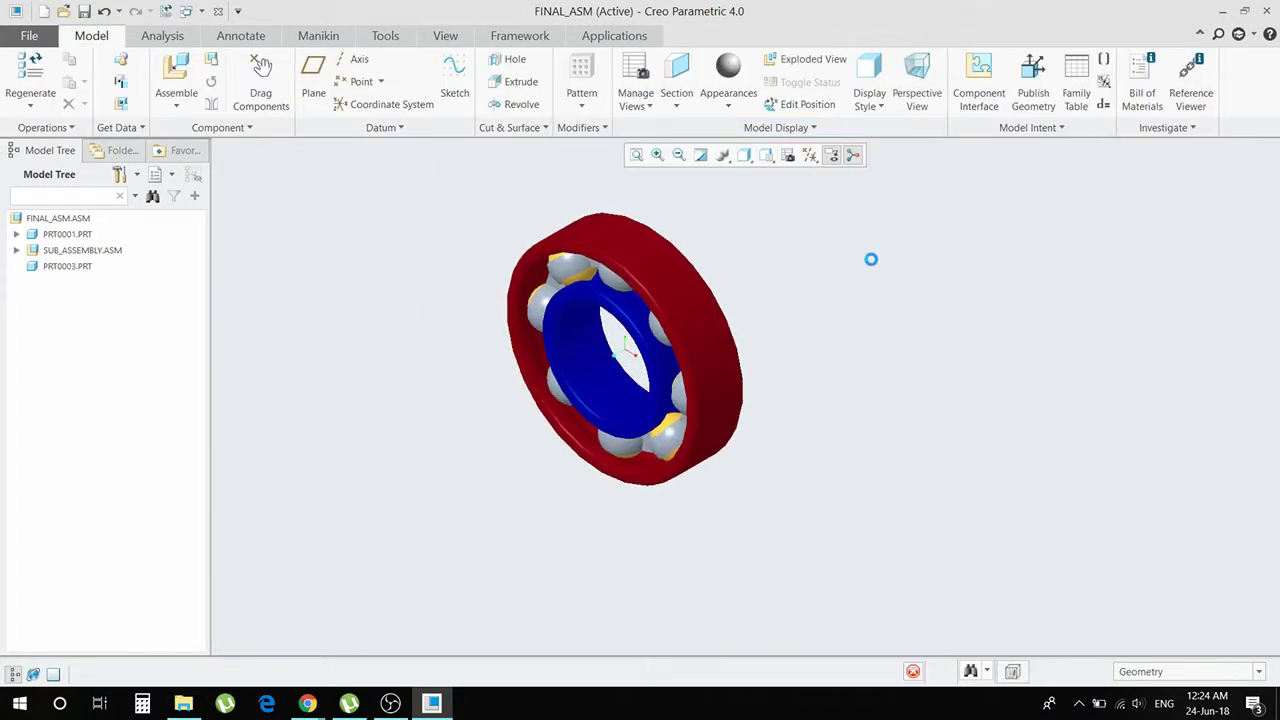
Hide all datum types, including the datum planes, from the display.
click(811, 155)
click(833, 176)
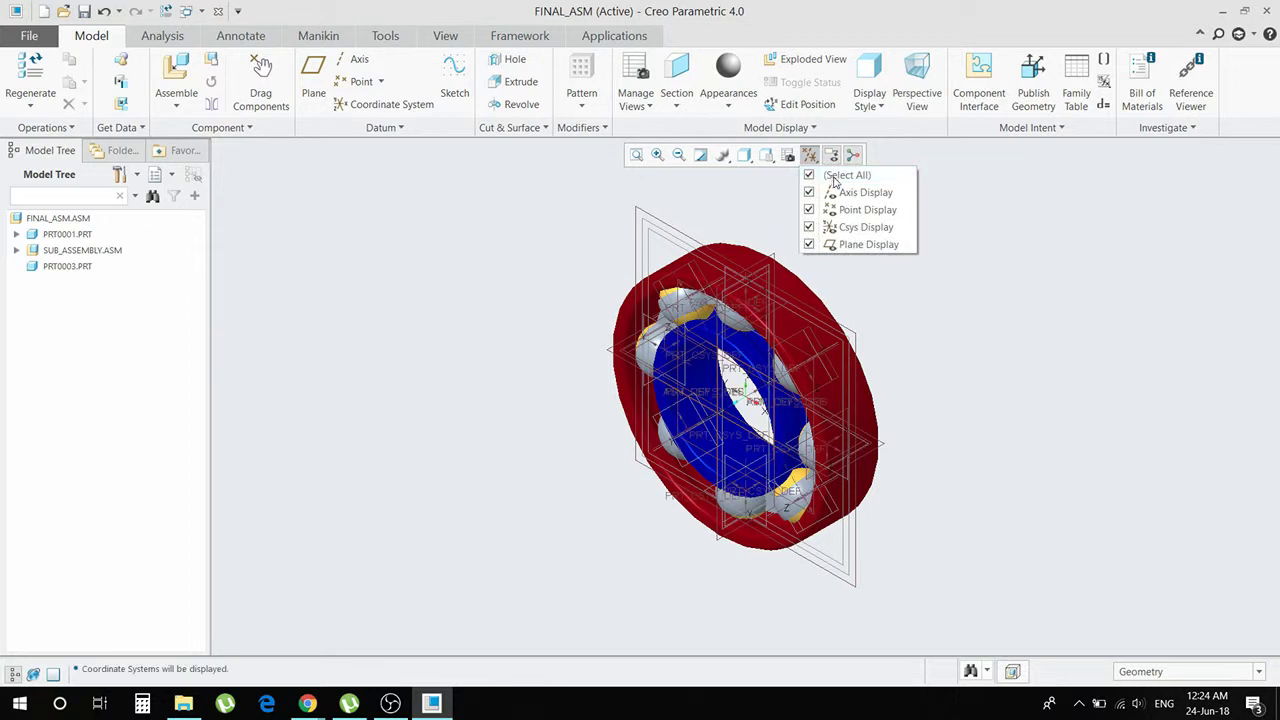
click(847, 176)
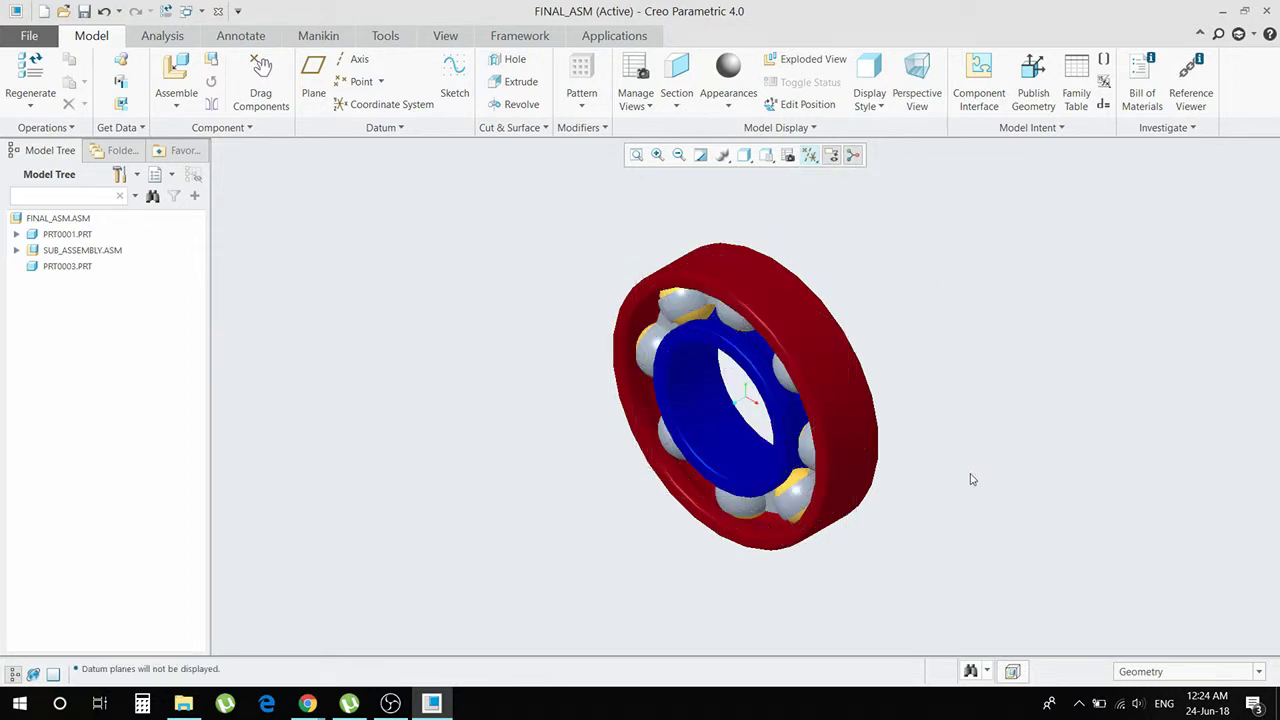
Show the bearing exploded into its parts, then collapse it back to assembled.
mouse_move(969, 477)
middle_down()
mouse_move(954, 437)
mouse_move(994, 420)
mouse_move(965, 437)
middle_up()
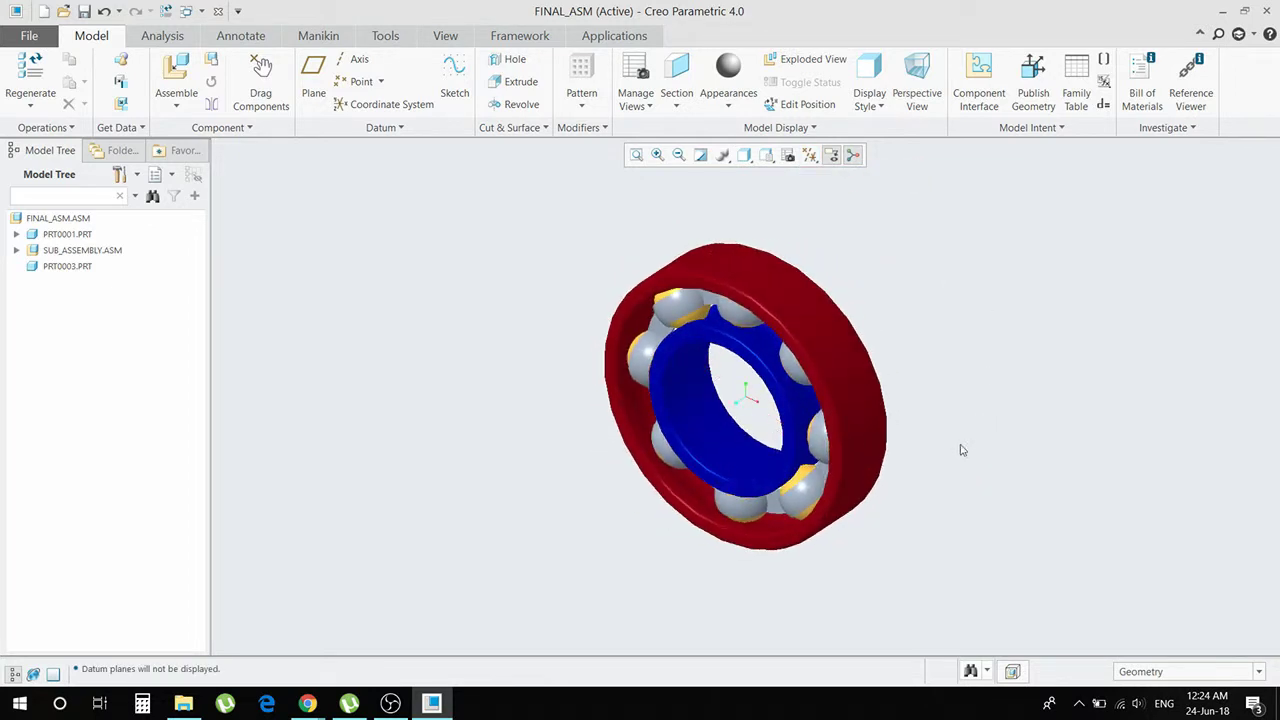
click(808, 59)
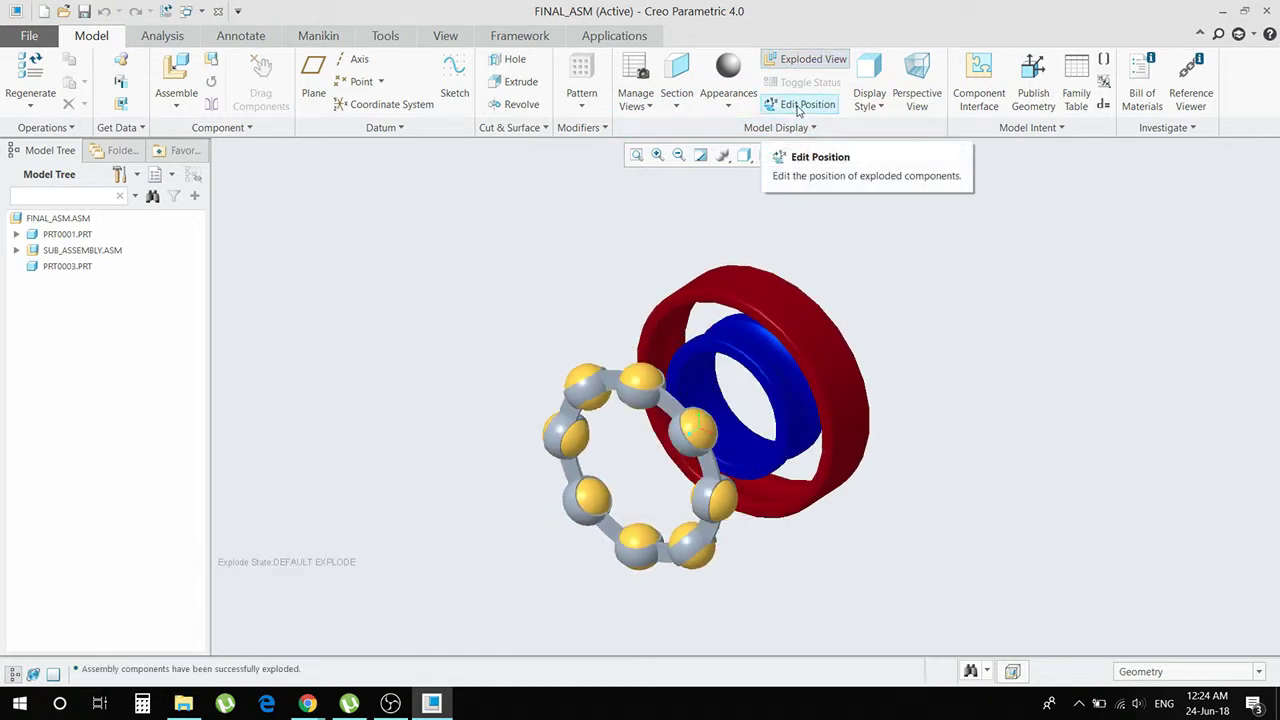
click(810, 60)
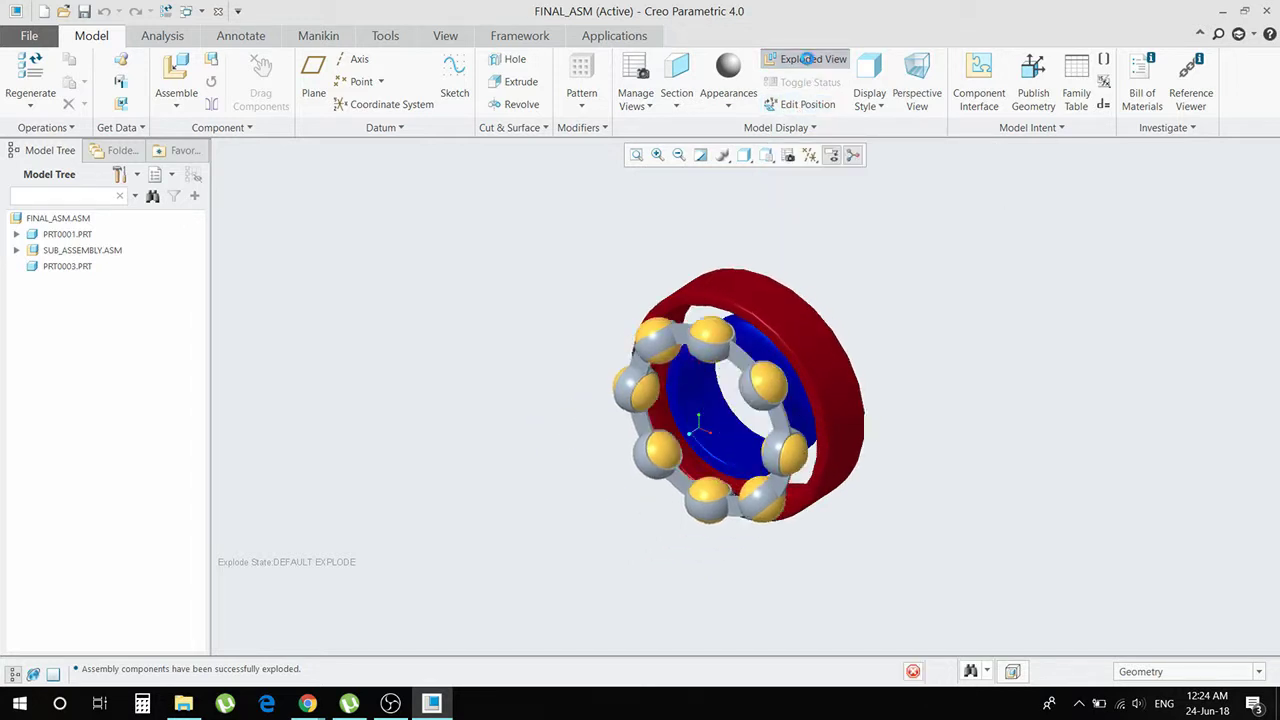